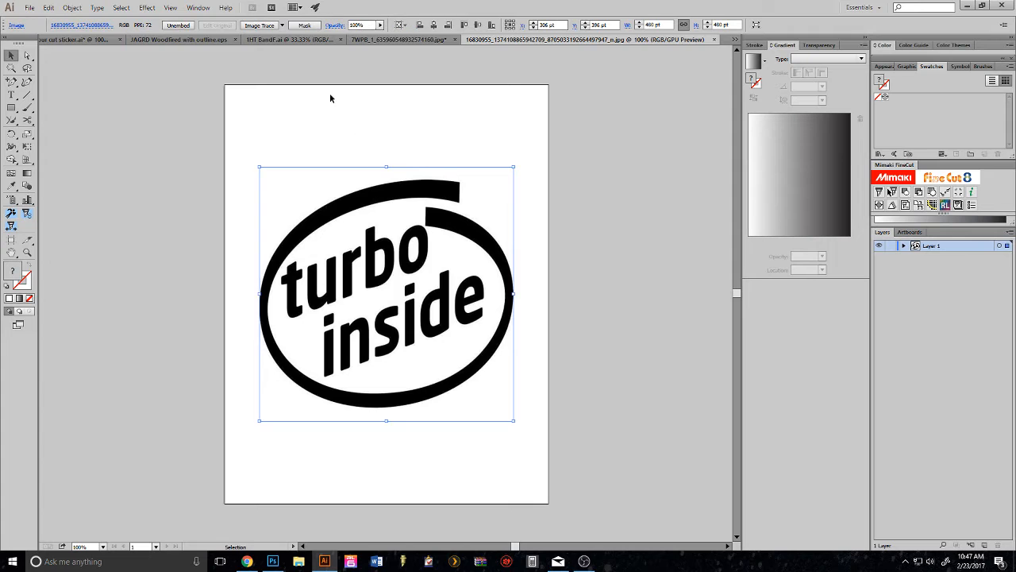
Trace the turbo inside logo image with the Black and White Logo preset and expand it into paths.
{"action": "left_click", "coordinate": [282, 25]}
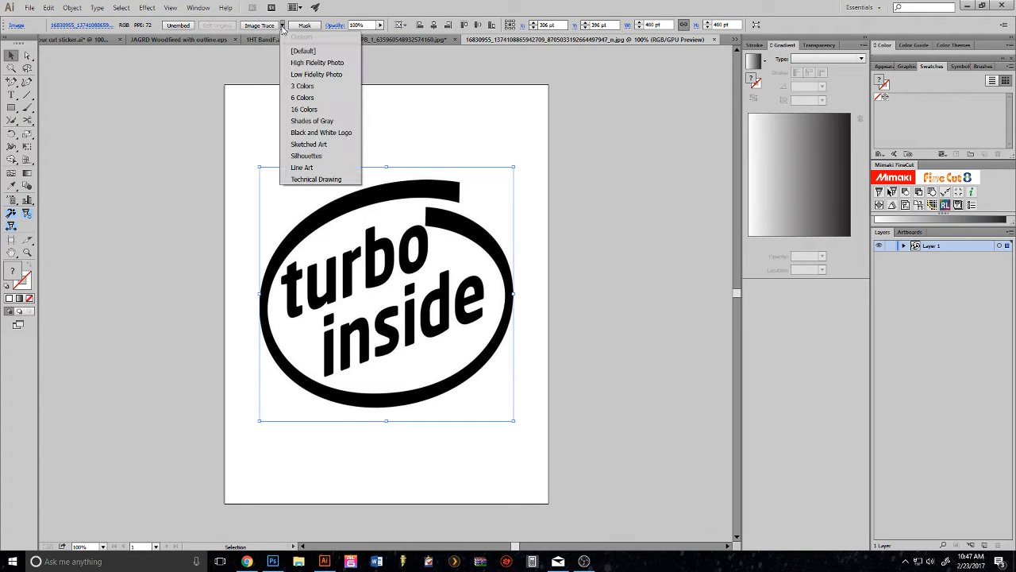
{"action": "left_click", "coordinate": [320, 133]}
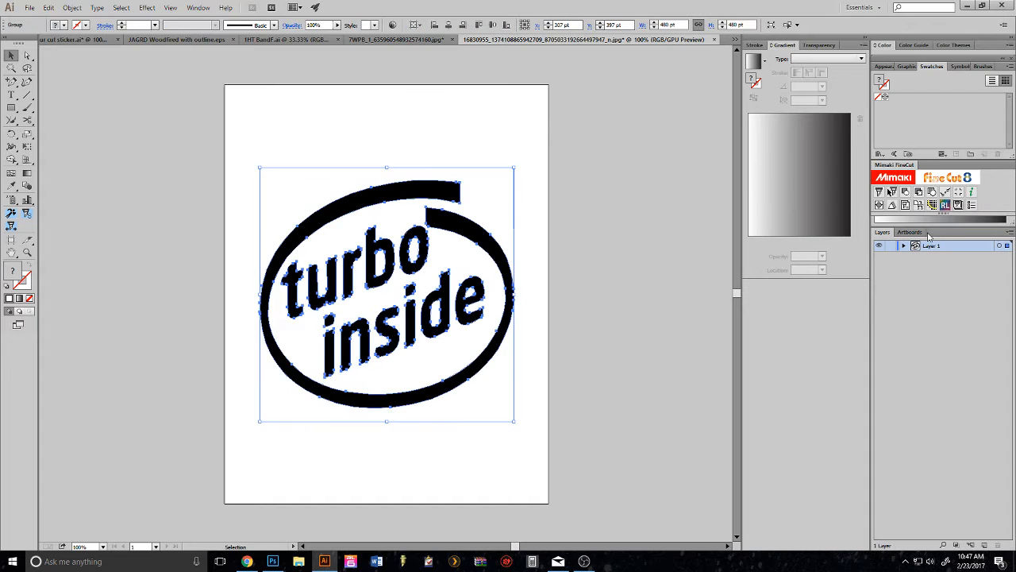
Delete the white background and letter-hole paths from the traced logo's group, keeping only the black shapes.
{"action": "left_click", "coordinate": [903, 247]}
{"action": "left_click", "coordinate": [914, 257]}
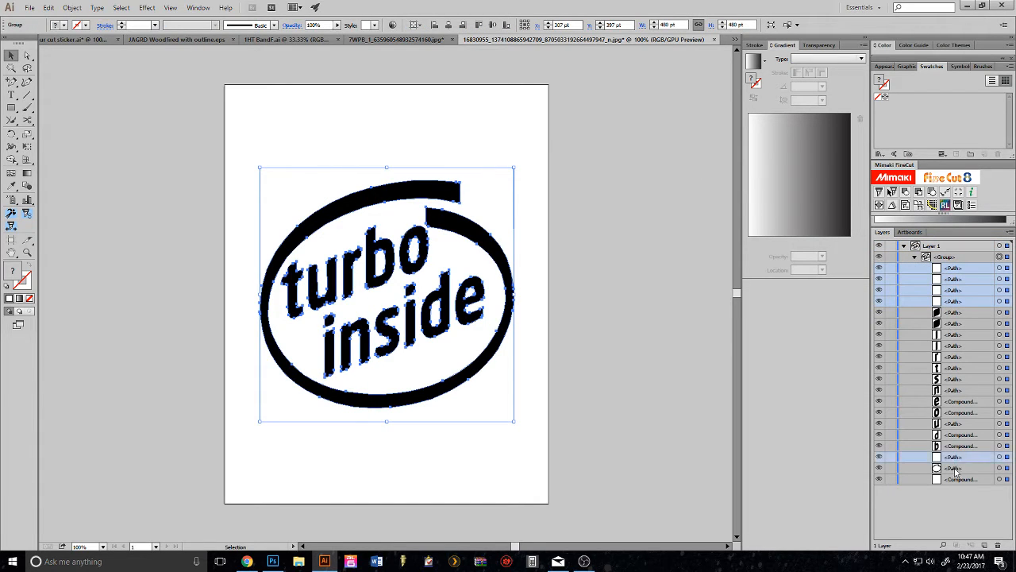
{"action": "key", "text": "Delete"}
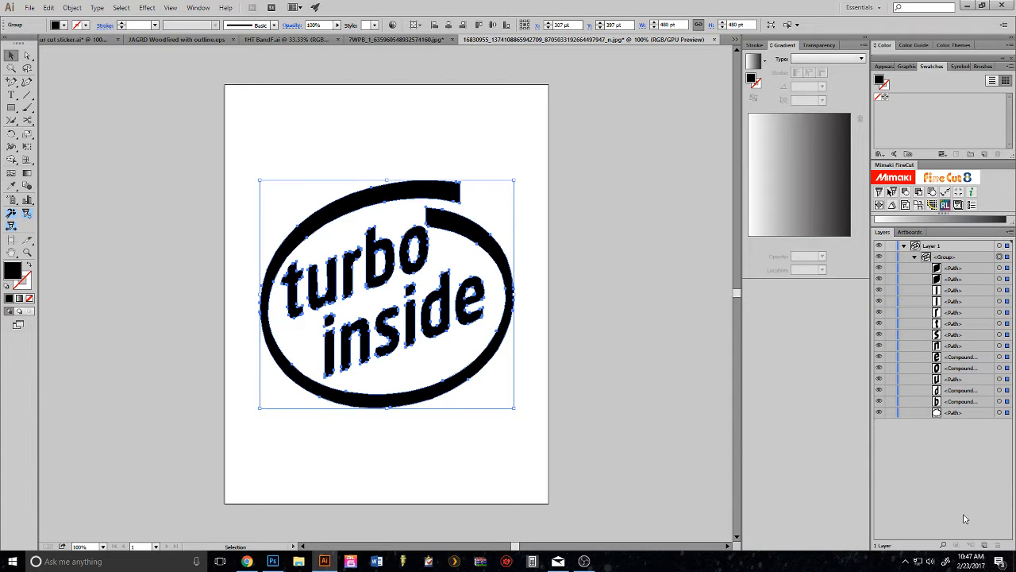
Save the traced artwork to the Desktop as the Illustrator file "Turbo inside vector" in Illustrator CC version.
{"action": "left_click", "coordinate": [30, 7]}
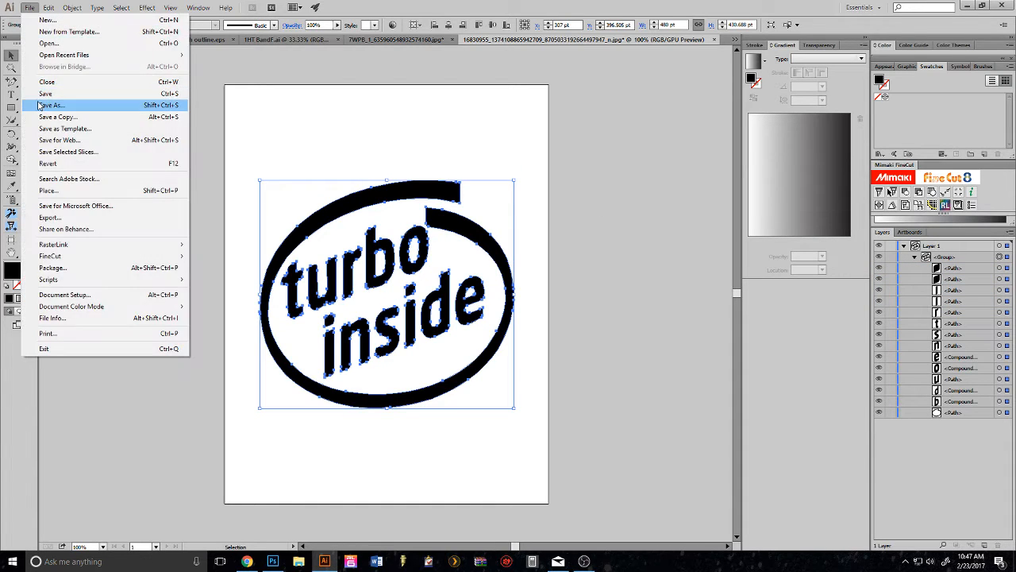
{"action": "left_click", "coordinate": [68, 103]}
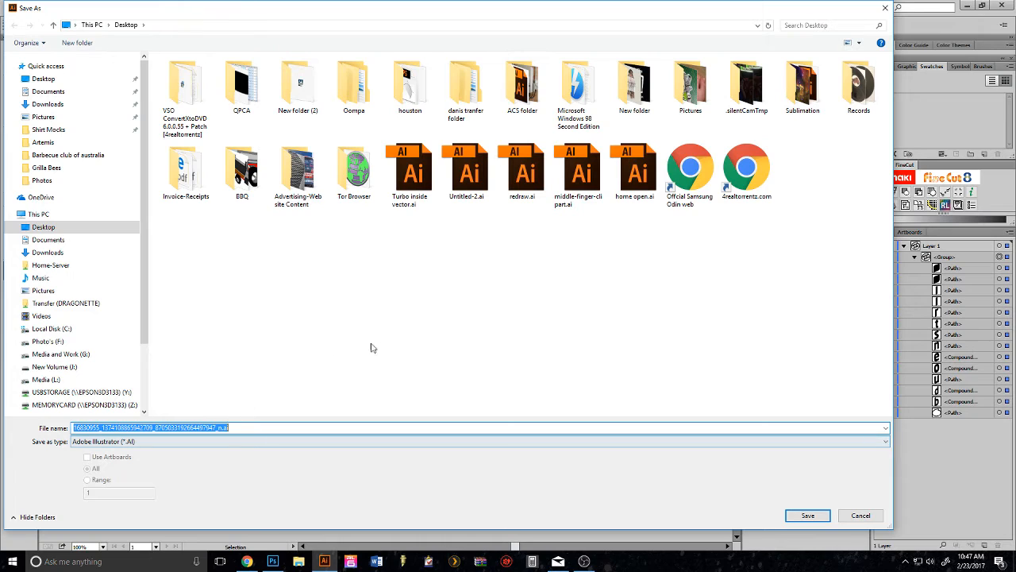
{"action": "type", "text": "Turbo inside vector"}
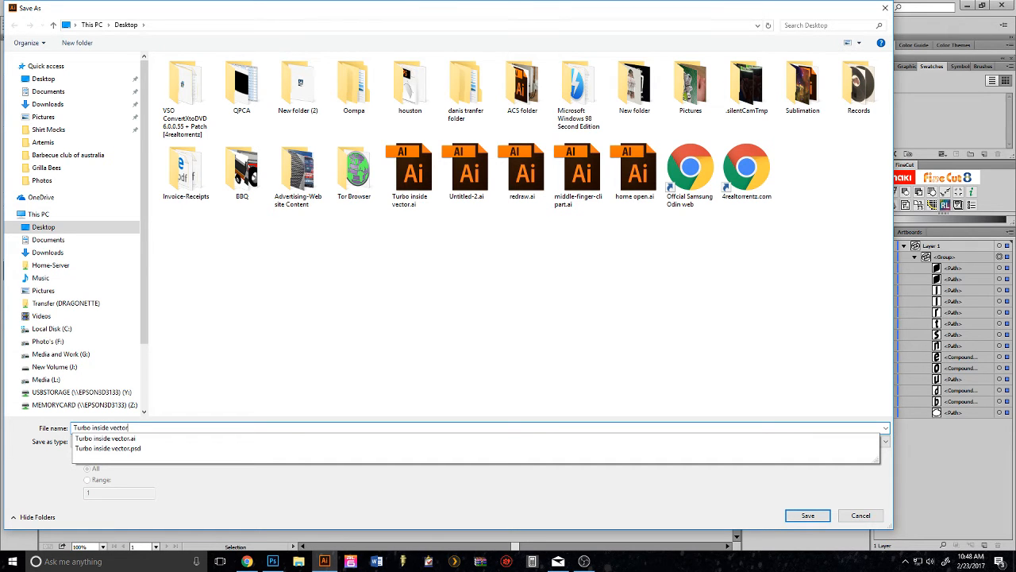
{"action": "key", "text": "Return"}
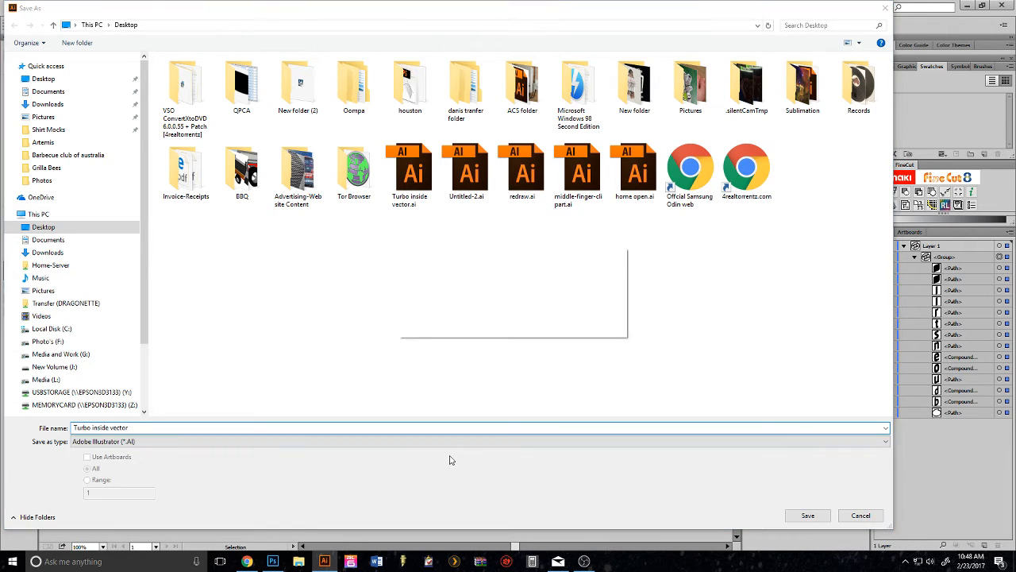
{"action": "key", "text": "Return"}
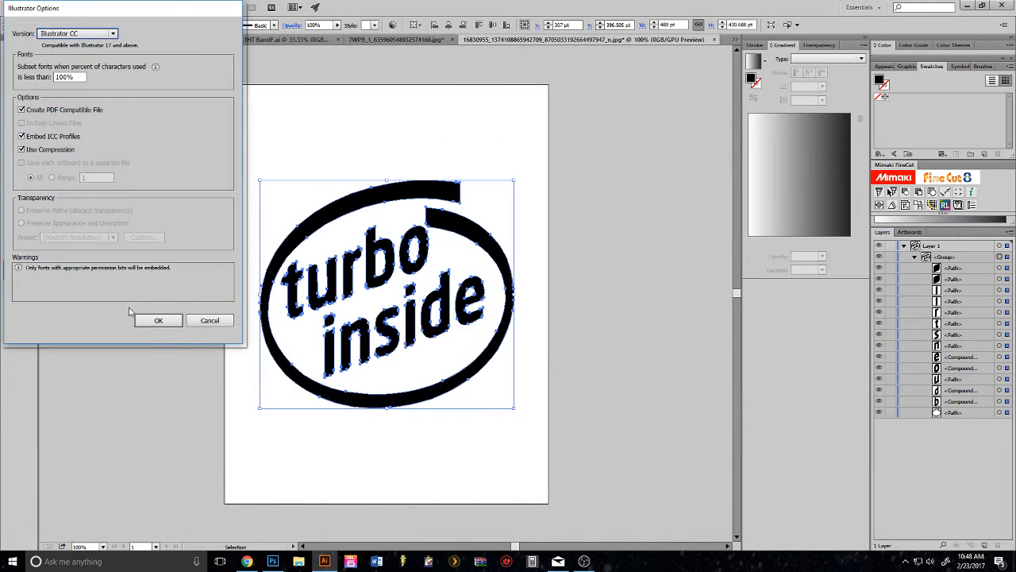
{"action": "left_click", "coordinate": [157, 320]}
Switch to Photoshop and open Turbo inside vector.ai from the Desktop, importing it at 300 pixels per centimeter.
{"action": "left_click", "coordinate": [273, 561]}
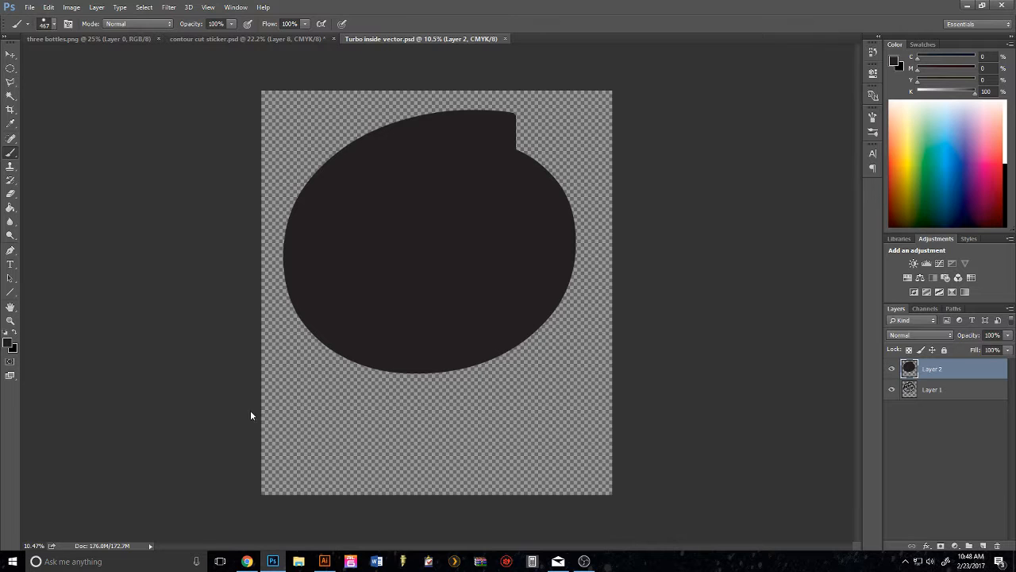
{"action": "left_click", "coordinate": [29, 7]}
{"action": "left_click", "coordinate": [43, 31]}
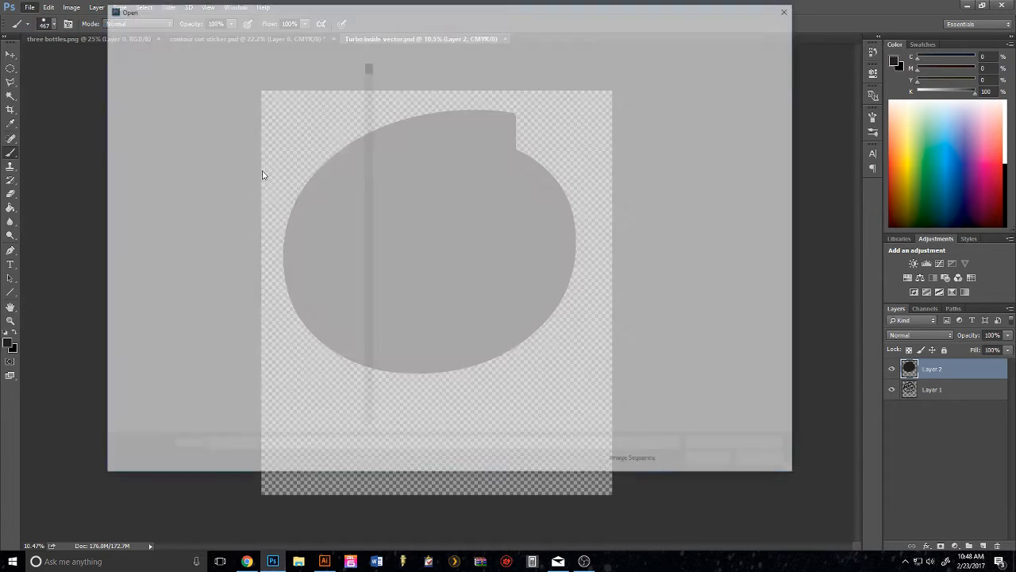
{"action": "scroll", "coordinate": [313, 124], "scroll_direction": "down", "scroll_amount": 2}
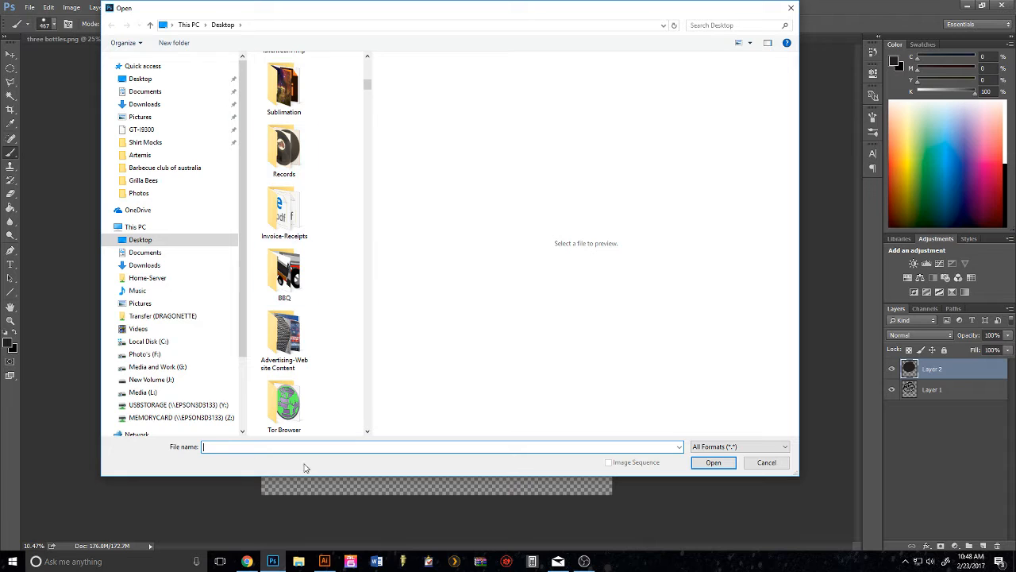
{"action": "type", "text": "tur"}
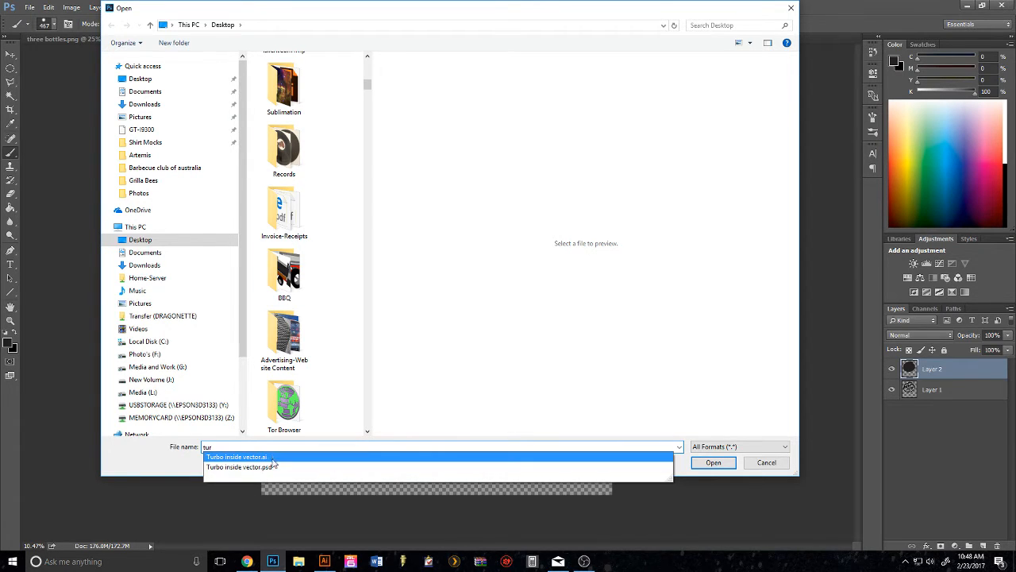
{"action": "left_click", "coordinate": [663, 458]}
{"action": "left_click", "coordinate": [713, 462]}
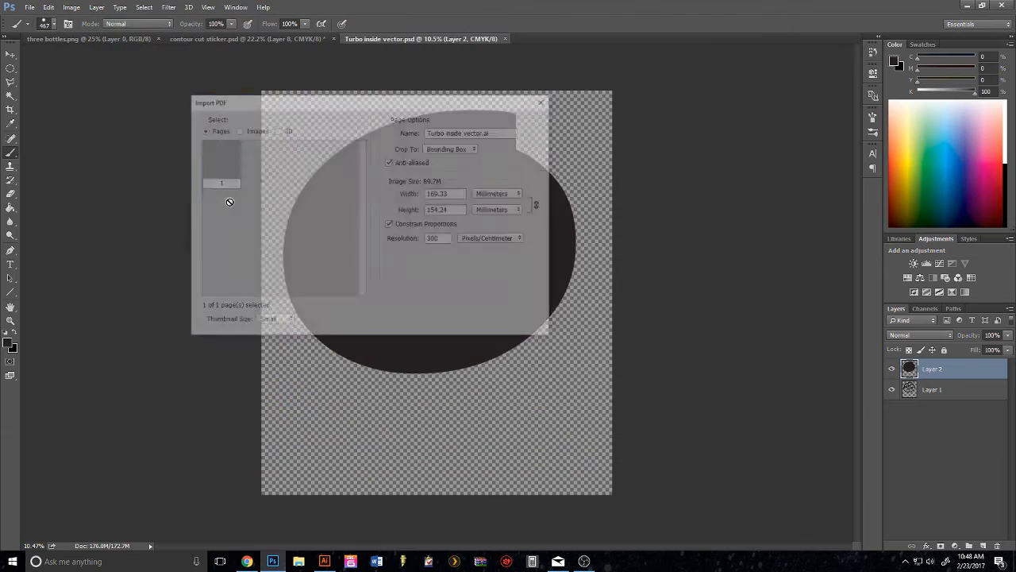
{"action": "left_click", "coordinate": [496, 327]}
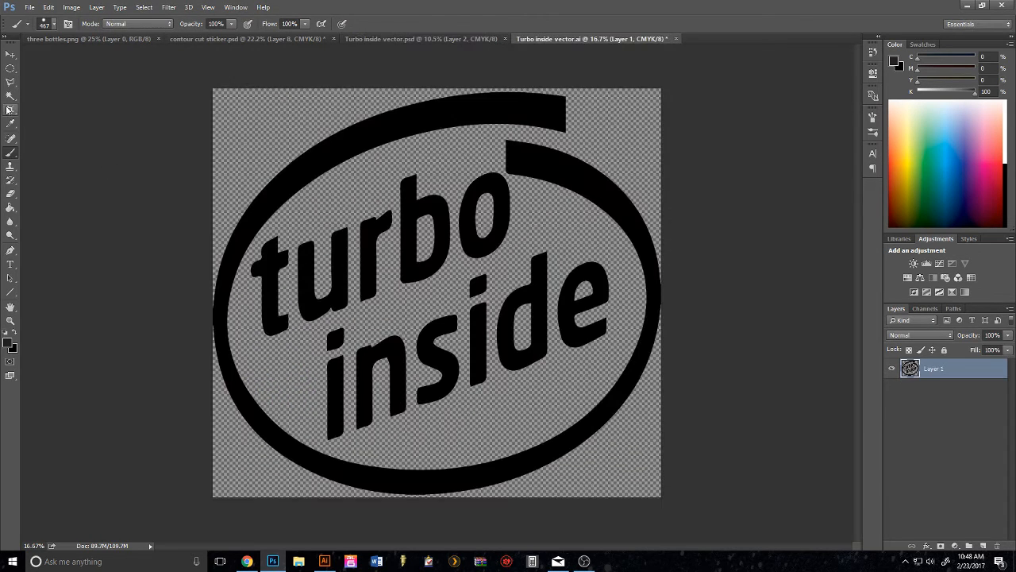
Extend the canvas with the Crop tool to leave transparent space on all sides of the logo.
{"action": "key", "text": "c"}
{"action": "left_click_drag", "start_coordinate": [223, 98], "coordinate": [164, 50]}
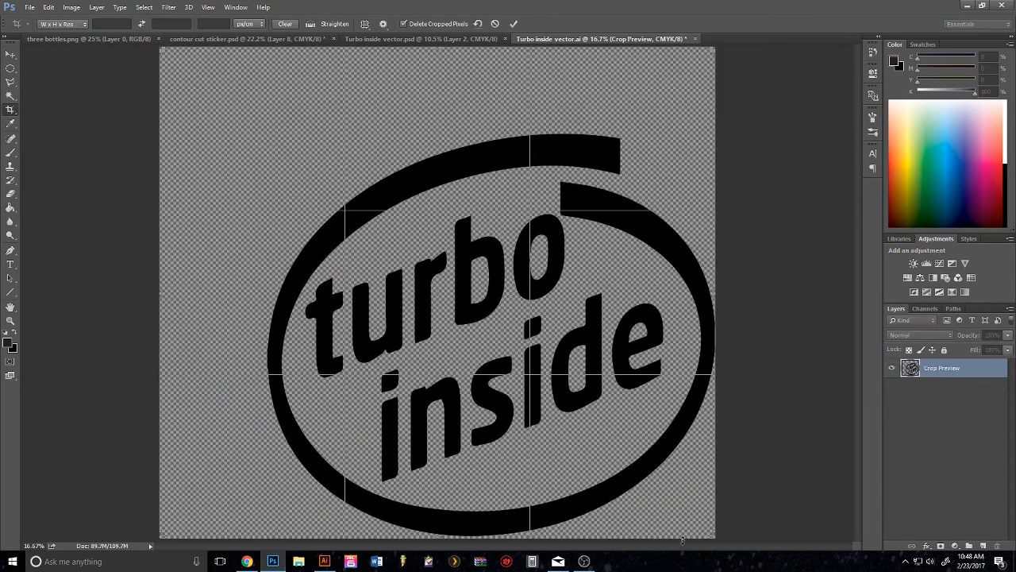
{"action": "left_click_drag", "start_coordinate": [711, 537], "coordinate": [754, 538]}
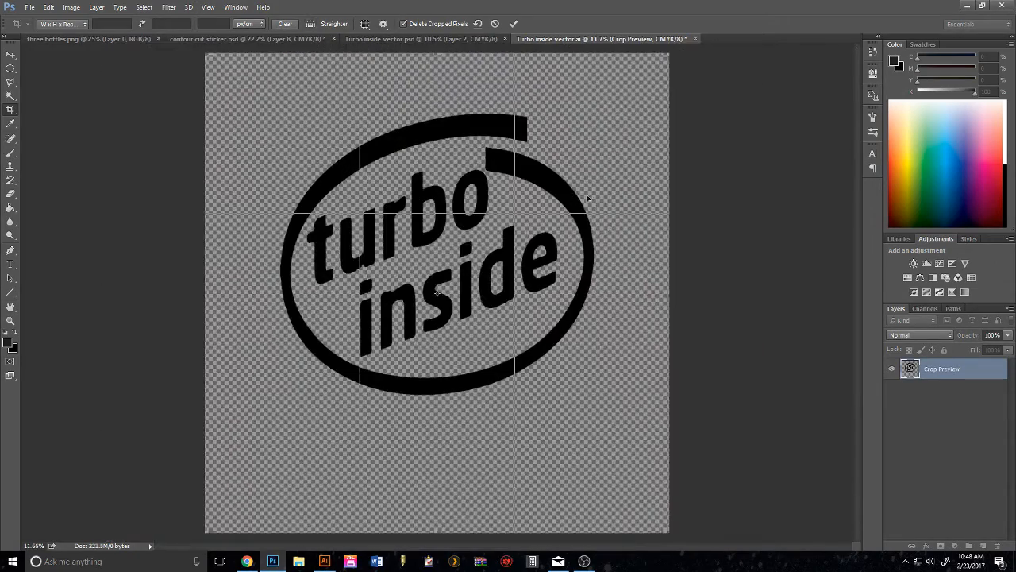
{"action": "left_click", "coordinate": [516, 27]}
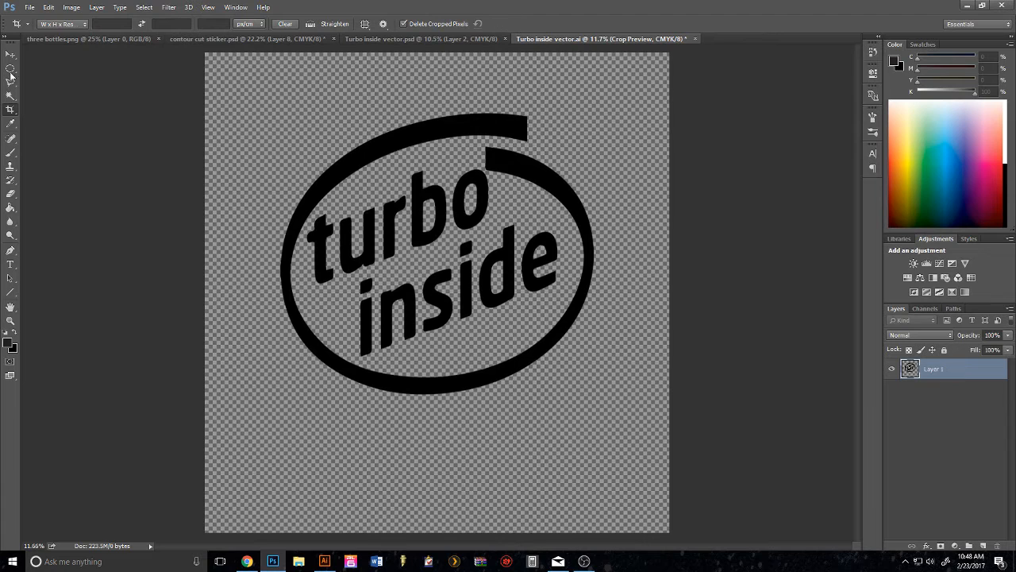
Select the transparent area around the logo with the Magic Wand and invert the selection.
{"action": "left_click", "coordinate": [10, 96]}
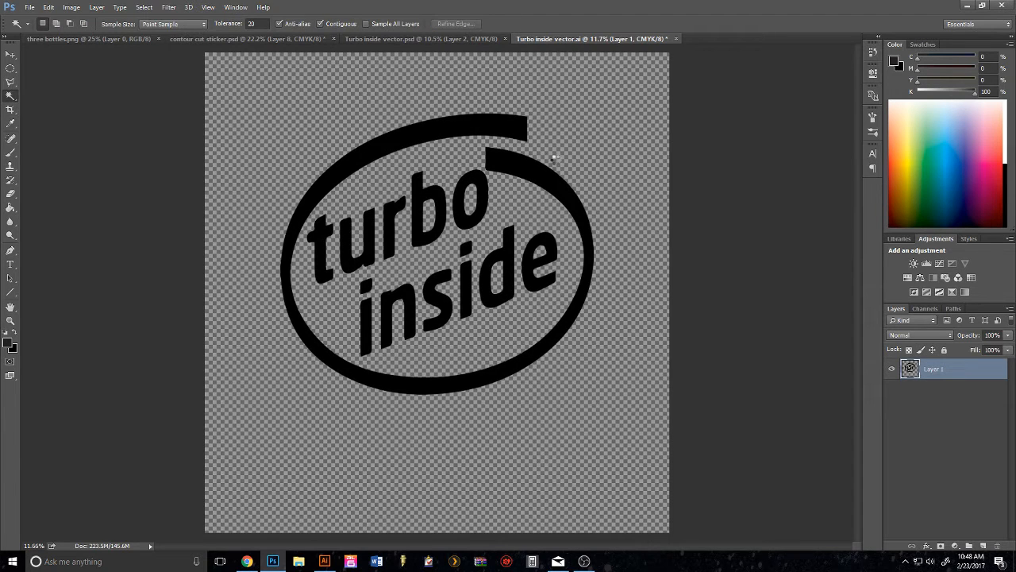
{"action": "left_click", "coordinate": [557, 158]}
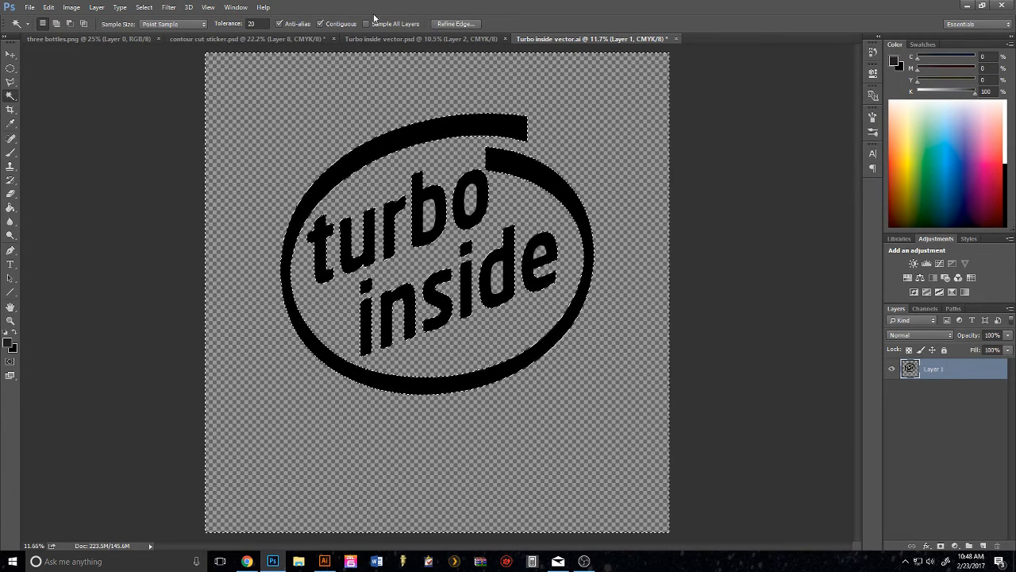
{"action": "left_click", "coordinate": [144, 7]}
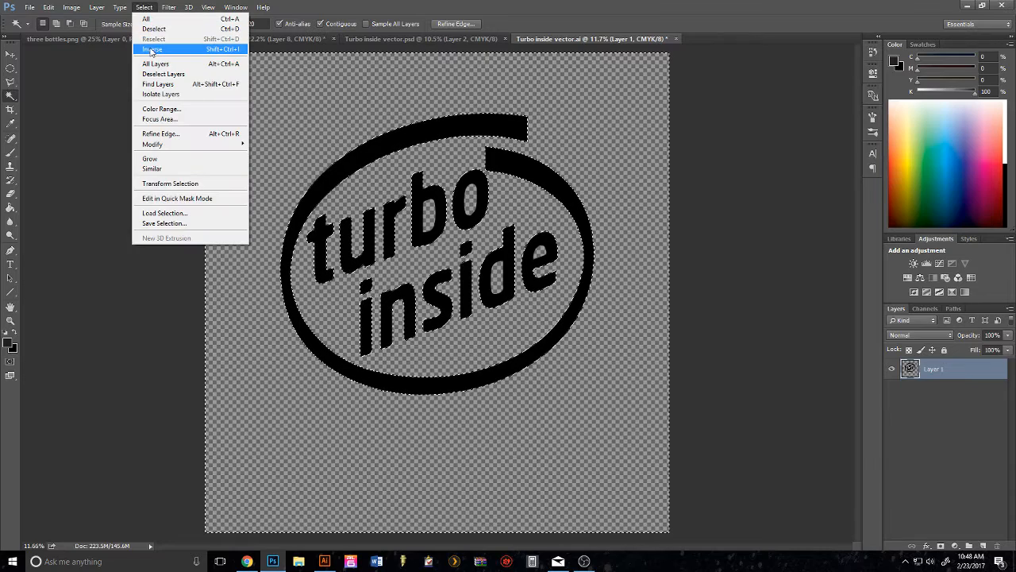
{"action": "left_click", "coordinate": [152, 50]}
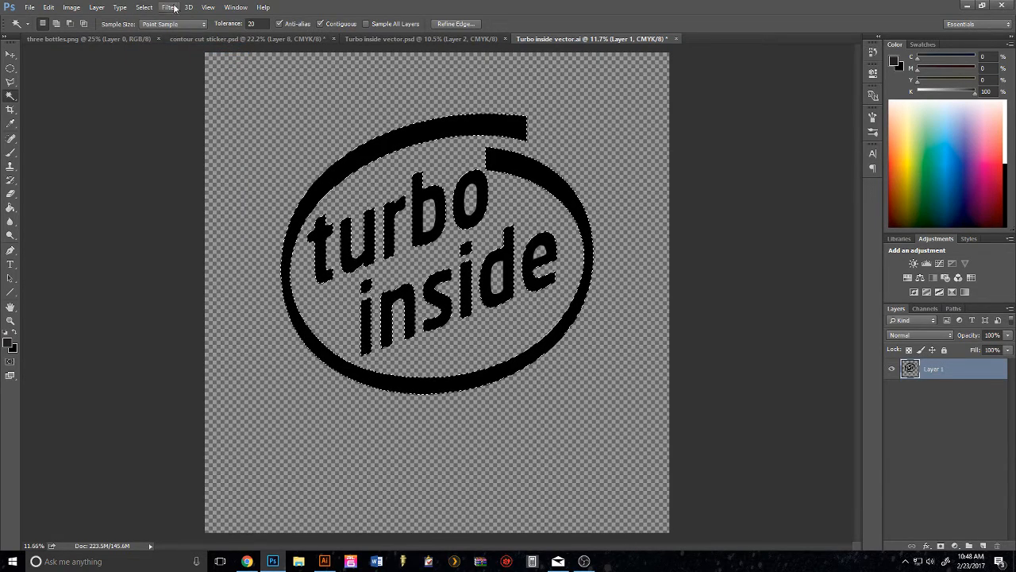
Expand the selection around the logo to form the sticker's outline offset.
{"action": "left_click", "coordinate": [144, 7]}
{"action": "mouse_move", "coordinate": [159, 148]}
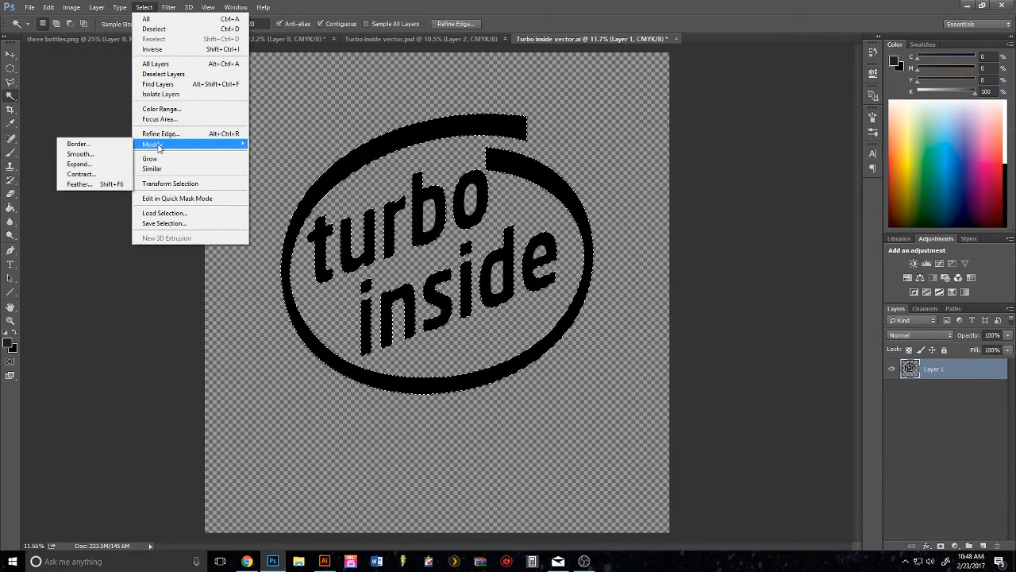
{"action": "left_click", "coordinate": [79, 164]}
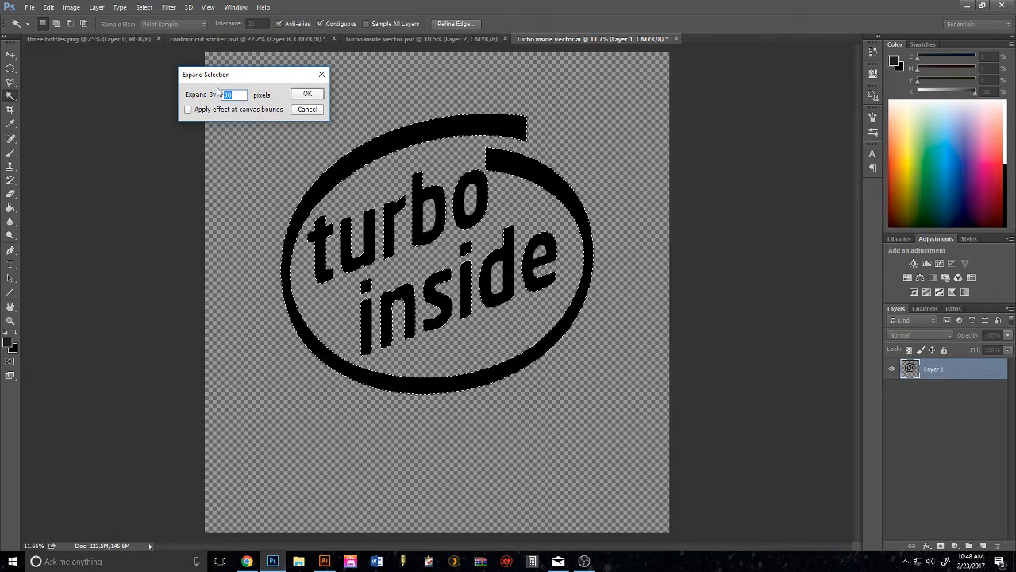
{"action": "left_click", "coordinate": [293, 97]}
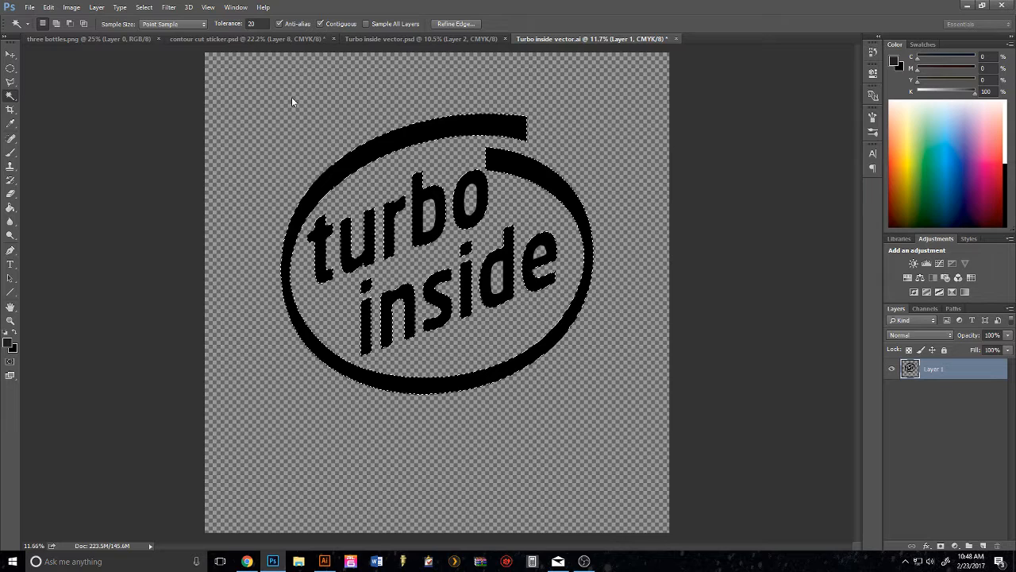
Add a new layer and fill the expanded selection on it with the black foreground colour.
{"action": "left_click", "coordinate": [983, 548]}
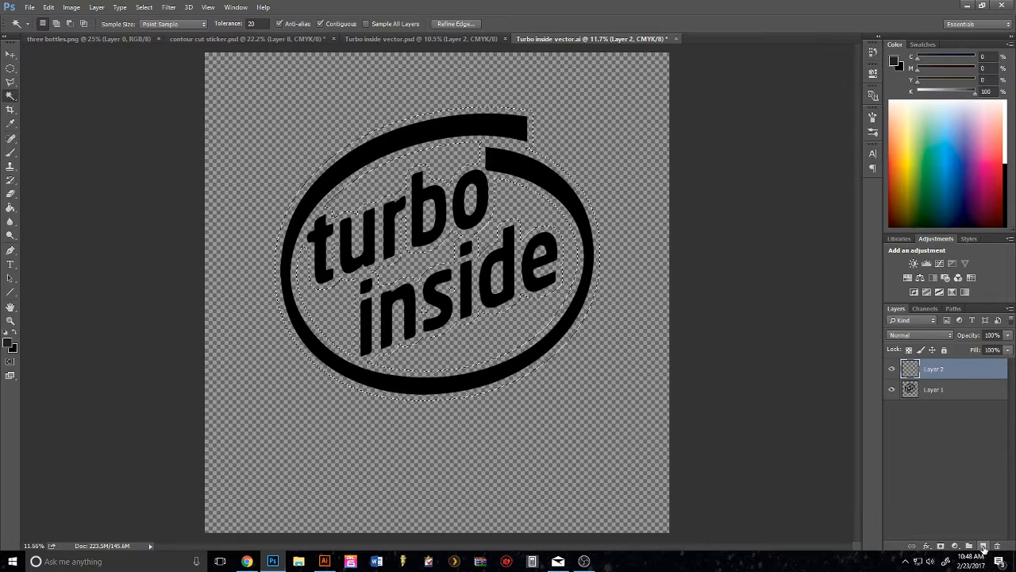
{"action": "left_click", "coordinate": [10, 207]}
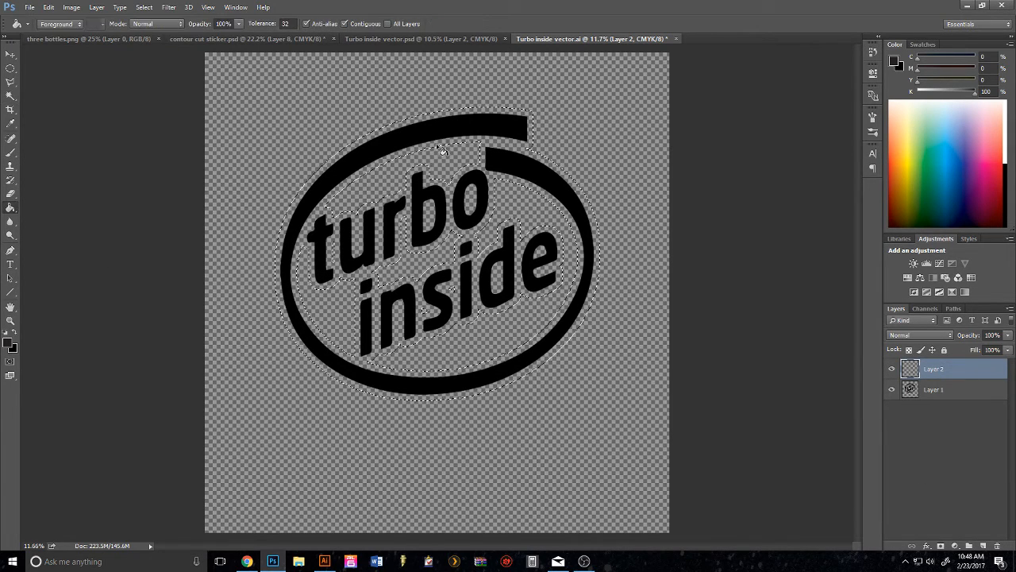
{"action": "left_click", "coordinate": [445, 381]}
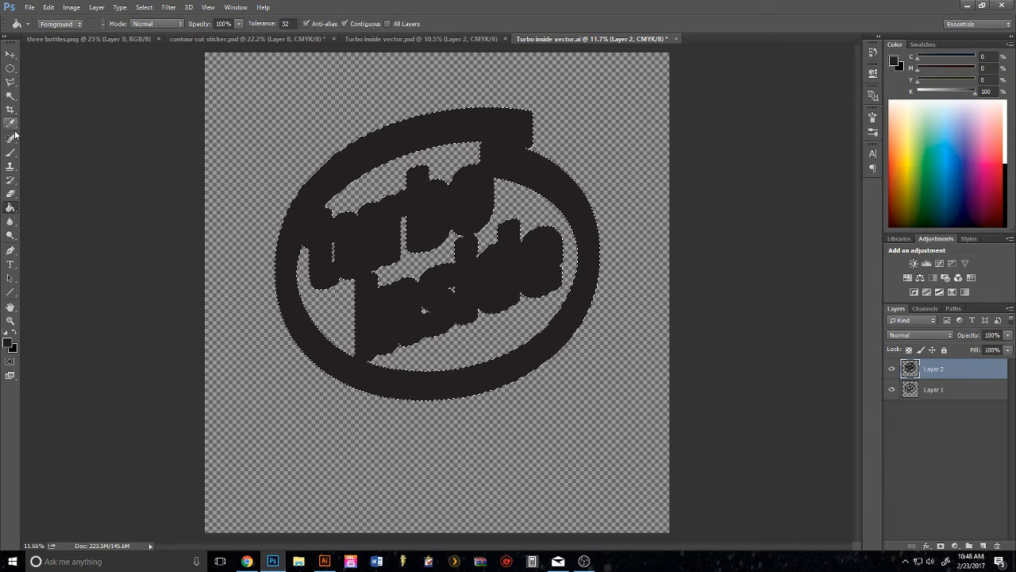
Deselect the outline and brush over all gaps inside it on Layer 2 to make one solid black shape.
{"action": "left_click", "coordinate": [10, 151]}
{"action": "key", "text": "ctrl+d"}
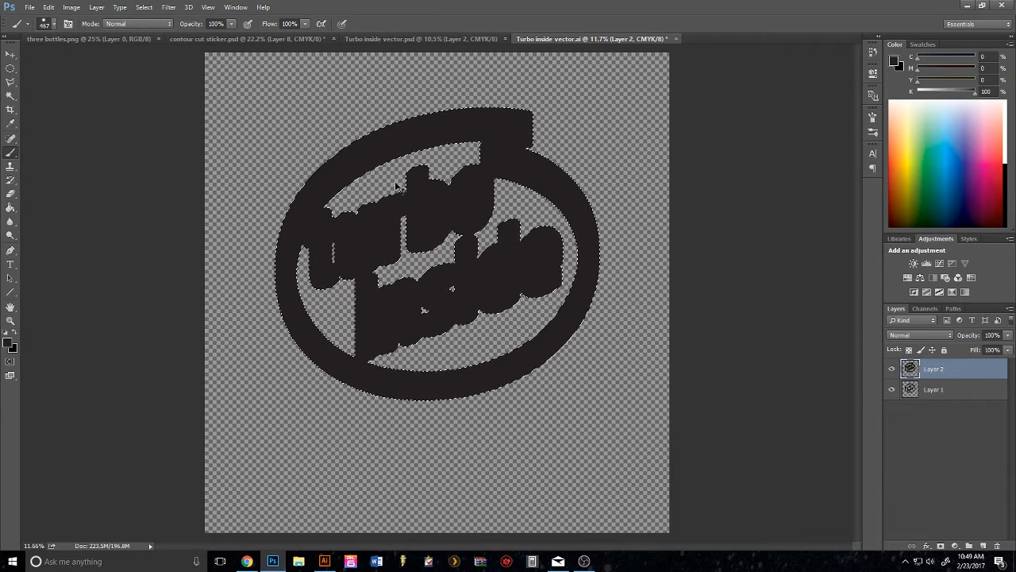
{"action": "mouse_move", "coordinate": [477, 155]}
{"action": "left_mouse_down"}
{"action": "mouse_move", "coordinate": [330, 195]}
{"action": "mouse_move", "coordinate": [323, 211]}
{"action": "mouse_move", "coordinate": [408, 198]}
{"action": "mouse_move", "coordinate": [478, 168]}
{"action": "mouse_move", "coordinate": [402, 193]}
{"action": "mouse_move", "coordinate": [500, 188]}
{"action": "mouse_move", "coordinate": [554, 223]}
{"action": "mouse_move", "coordinate": [571, 243]}
{"action": "mouse_move", "coordinate": [542, 332]}
{"action": "mouse_move", "coordinate": [449, 364]}
{"action": "mouse_move", "coordinate": [371, 365]}
{"action": "mouse_move", "coordinate": [554, 295]}
{"action": "mouse_move", "coordinate": [521, 320]}
{"action": "mouse_move", "coordinate": [441, 333]}
{"action": "mouse_move", "coordinate": [485, 303]}
{"action": "mouse_move", "coordinate": [429, 307]}
{"action": "mouse_move", "coordinate": [522, 229]}
{"action": "mouse_move", "coordinate": [525, 215]}
{"action": "mouse_move", "coordinate": [495, 204]}
{"action": "mouse_move", "coordinate": [481, 245]}
{"action": "mouse_move", "coordinate": [438, 263]}
{"action": "mouse_move", "coordinate": [458, 231]}
{"action": "mouse_move", "coordinate": [399, 281]}
{"action": "mouse_move", "coordinate": [406, 220]}
{"action": "mouse_move", "coordinate": [406, 258]}
{"action": "mouse_move", "coordinate": [360, 284]}
{"action": "mouse_move", "coordinate": [379, 282]}
{"action": "mouse_move", "coordinate": [334, 242]}
{"action": "mouse_move", "coordinate": [309, 254]}
{"action": "mouse_move", "coordinate": [306, 297]}
{"action": "mouse_move", "coordinate": [345, 346]}
{"action": "mouse_move", "coordinate": [352, 335]}
{"action": "mouse_move", "coordinate": [334, 273]}
{"action": "mouse_move", "coordinate": [317, 297]}
{"action": "left_mouse_up"}
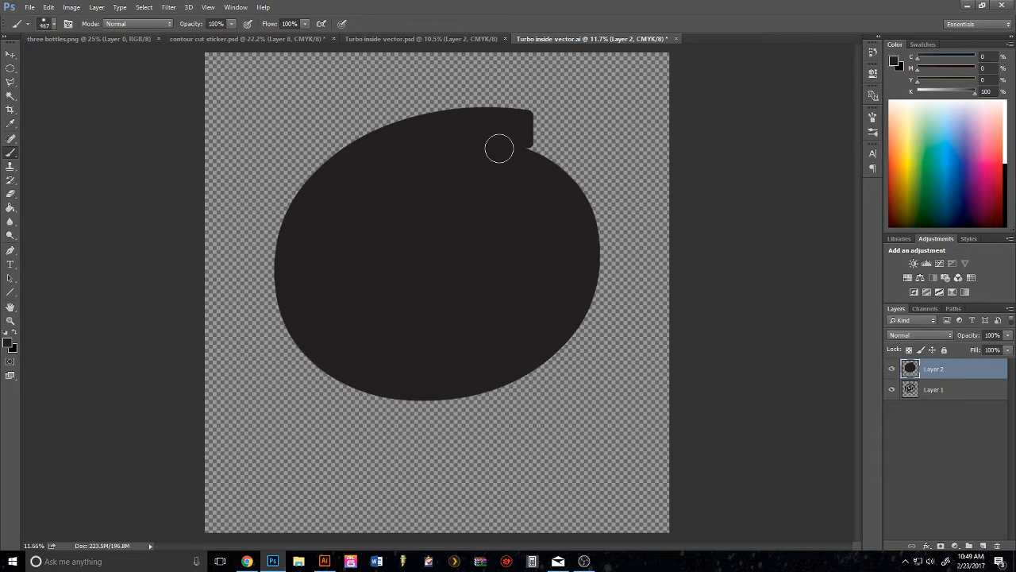
{"action": "scroll", "coordinate": [522, 148], "scroll_direction": "up", "scroll_amount": 5}
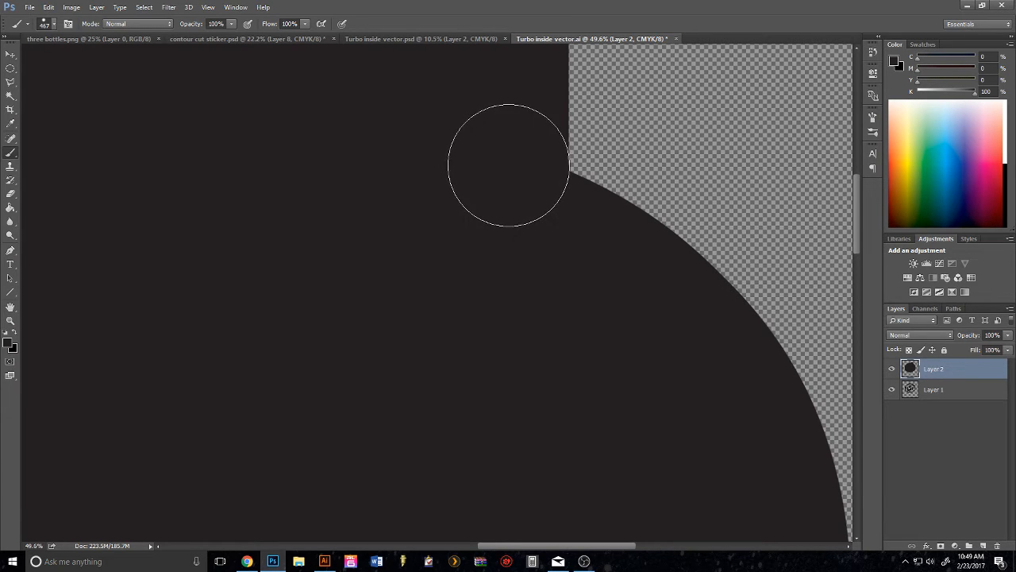
{"action": "scroll", "coordinate": [435, 201], "scroll_direction": "down", "scroll_amount": 5}
{"action": "scroll", "coordinate": [357, 214], "scroll_direction": "down", "scroll_amount": 2}
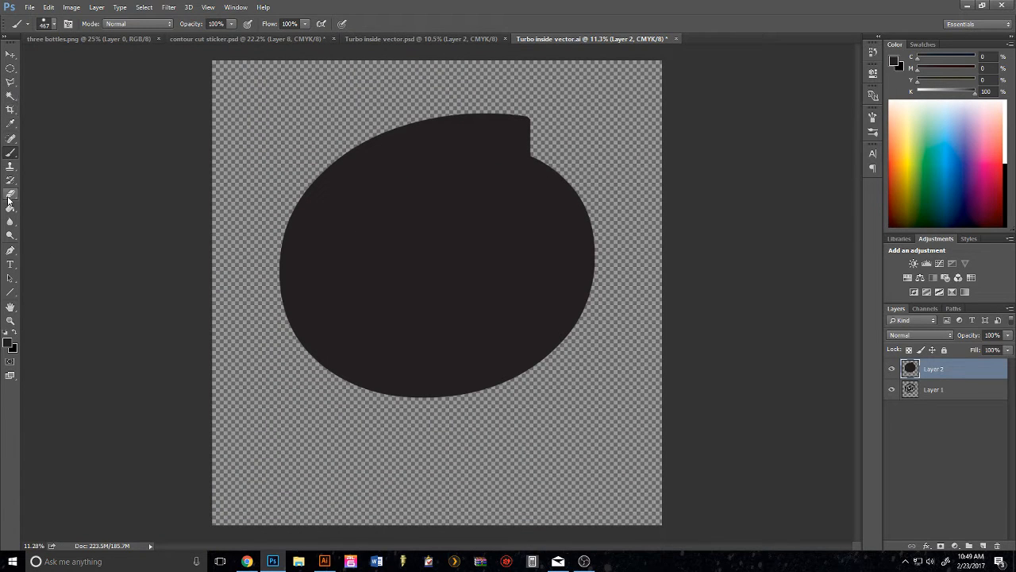
Try to save the outline document as Turbo inside vector.psd over the existing desktop file.
{"action": "left_click", "coordinate": [32, 8]}
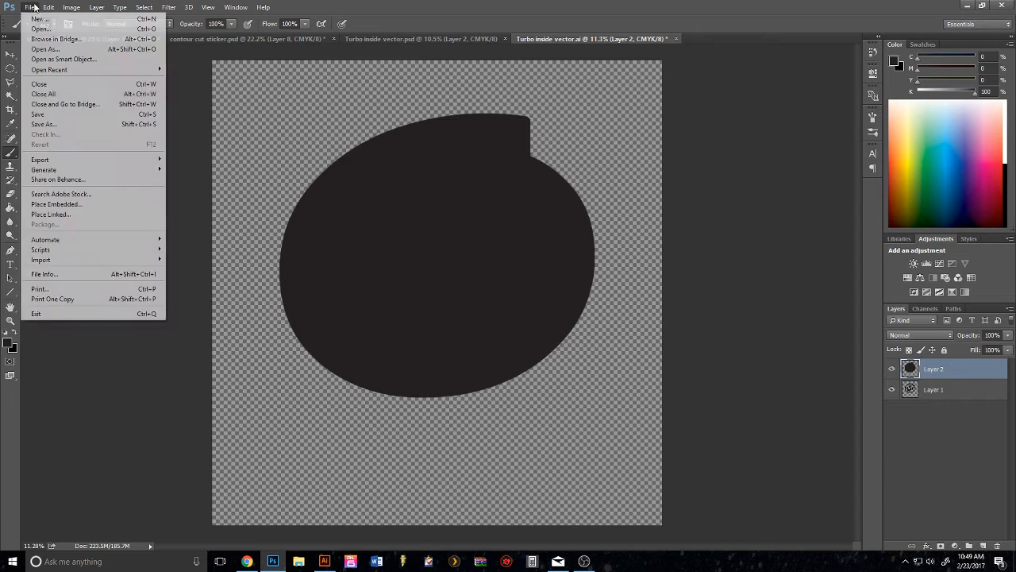
{"action": "left_click", "coordinate": [44, 124]}
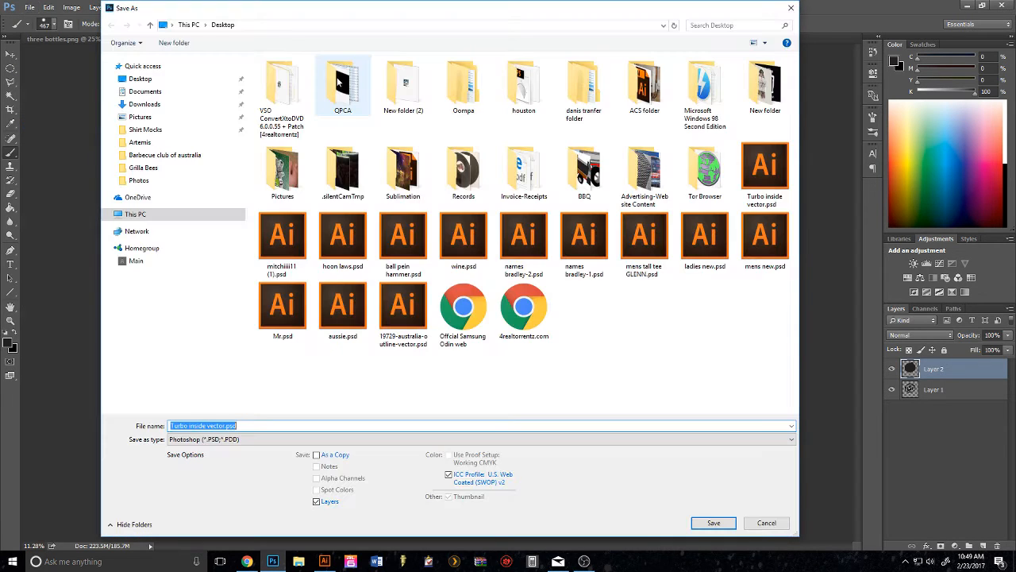
{"action": "left_click", "coordinate": [713, 521]}
{"action": "left_click", "coordinate": [534, 282]}
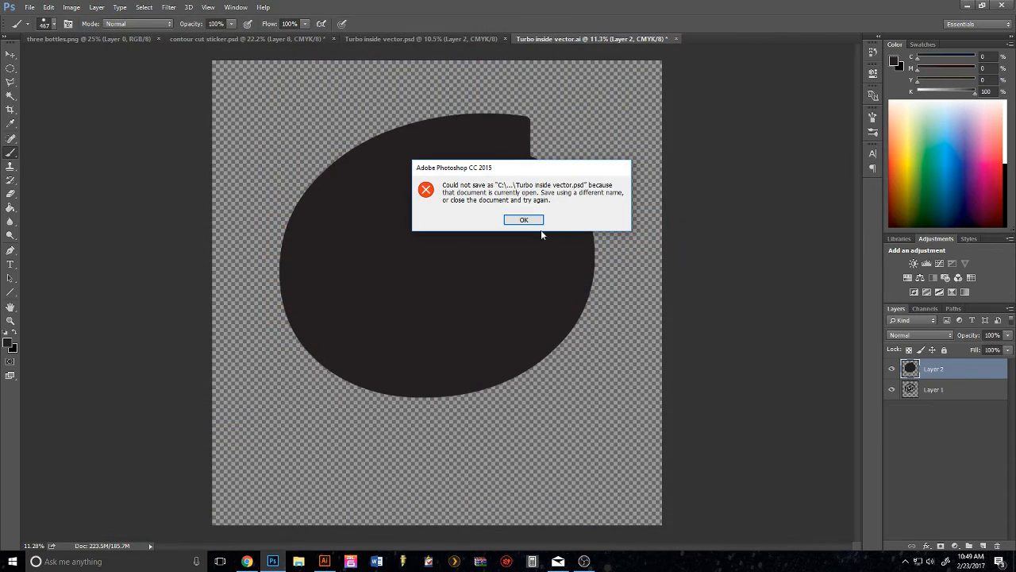
{"action": "left_click", "coordinate": [523, 220]}
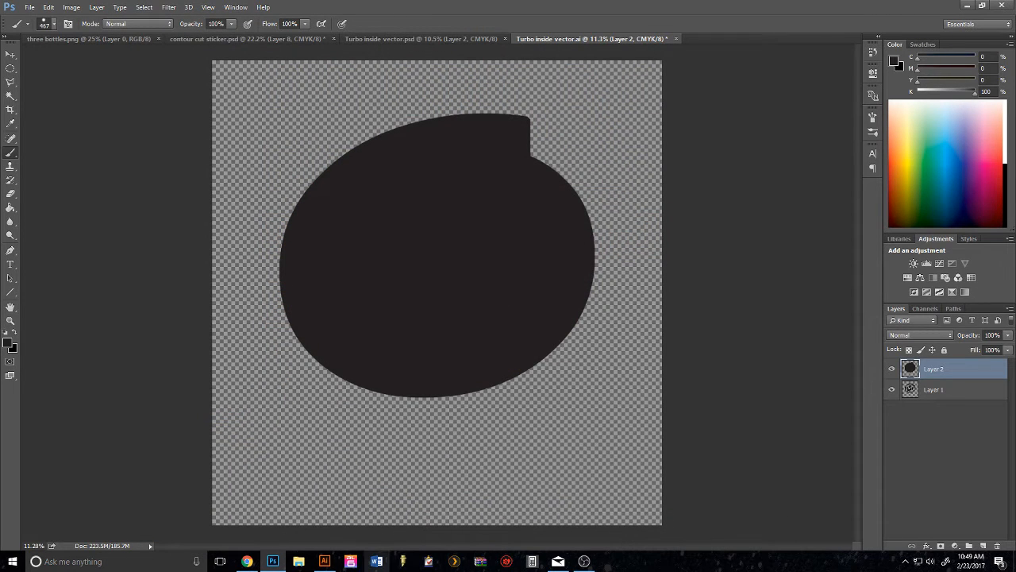
Close the other open Turbo inside vector.psd document and save the outline artwork as Turbo inside vector.psd, replacing the desktop file.
{"action": "left_click", "coordinate": [420, 38]}
{"action": "left_click", "coordinate": [505, 38]}
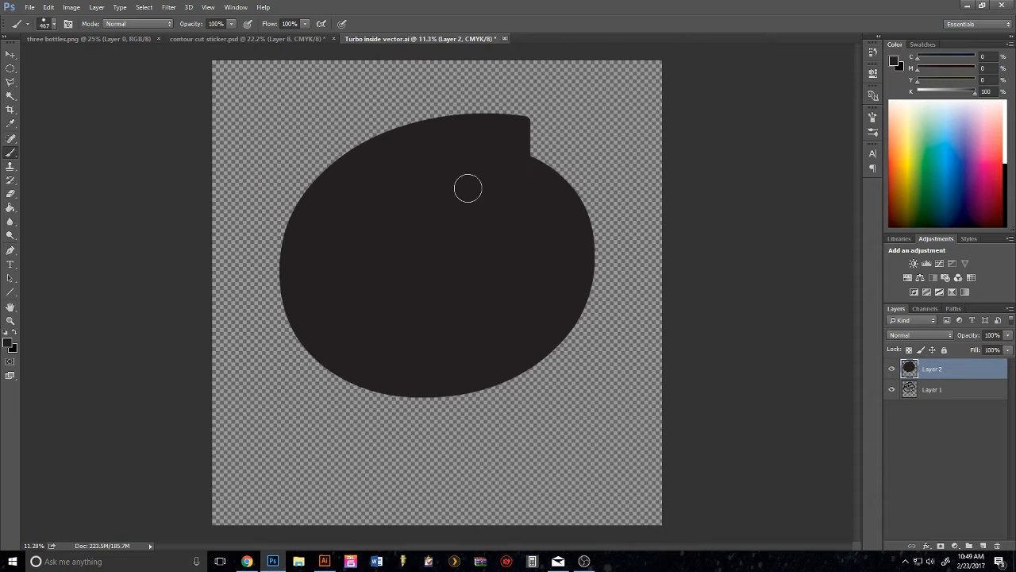
{"action": "left_click", "coordinate": [28, 7]}
{"action": "left_click", "coordinate": [49, 115]}
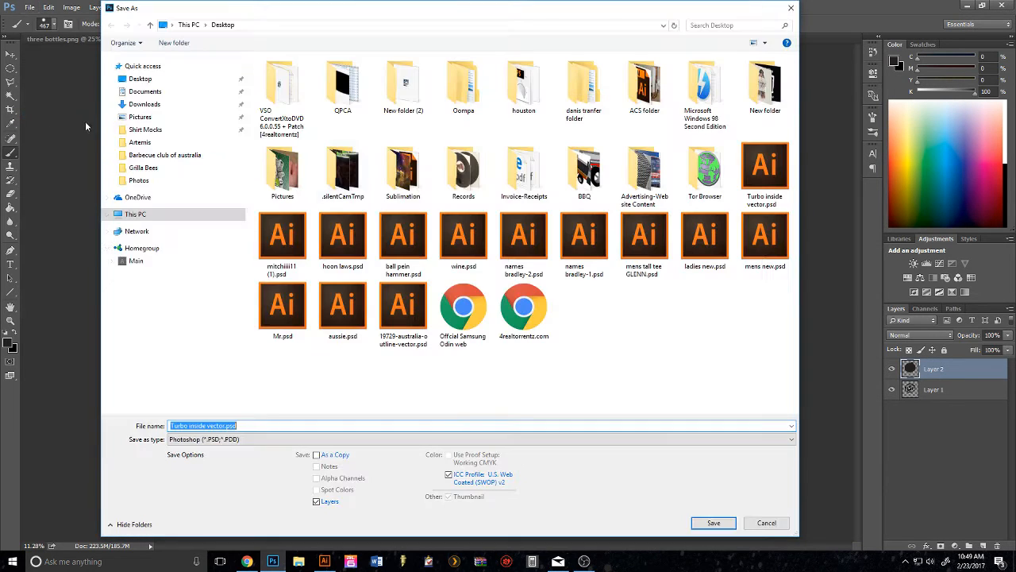
{"action": "left_click", "coordinate": [714, 522]}
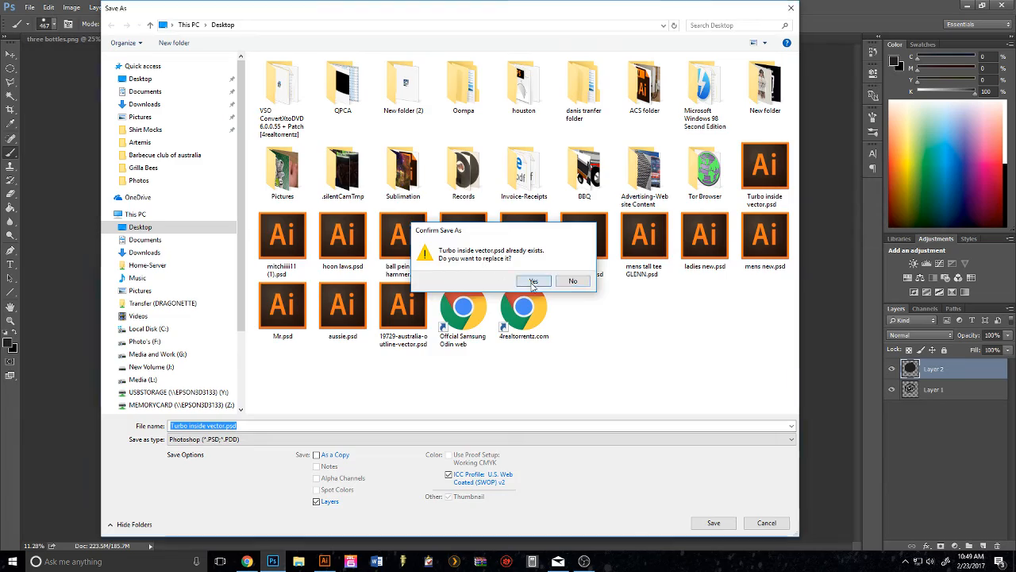
{"action": "left_click", "coordinate": [533, 282]}
Switch to Illustrator and open Turbo inside vector.psd from the desktop, accepting the Photoshop import.
{"action": "left_click", "coordinate": [324, 562]}
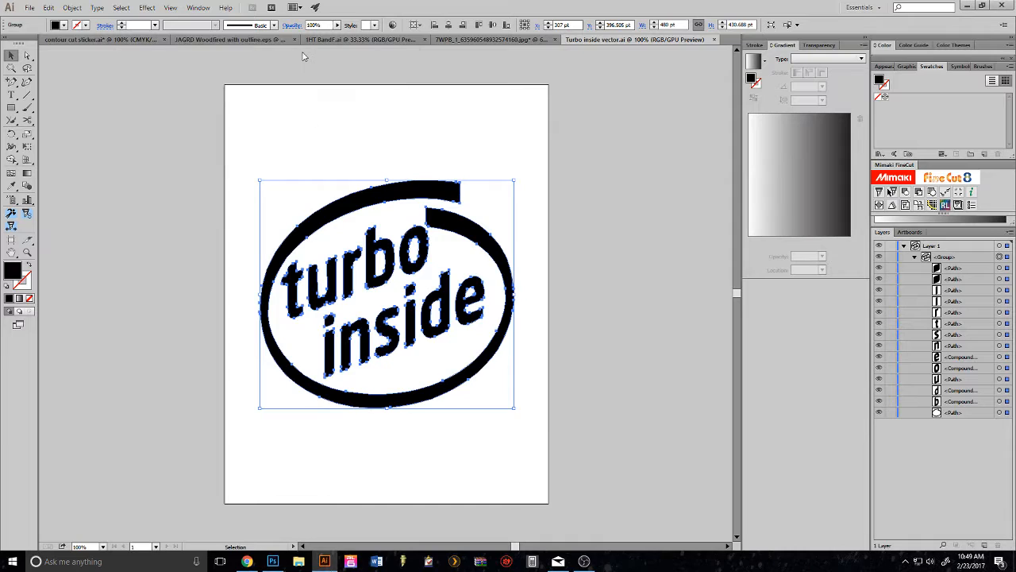
{"action": "left_click", "coordinate": [30, 7]}
{"action": "left_click", "coordinate": [159, 41]}
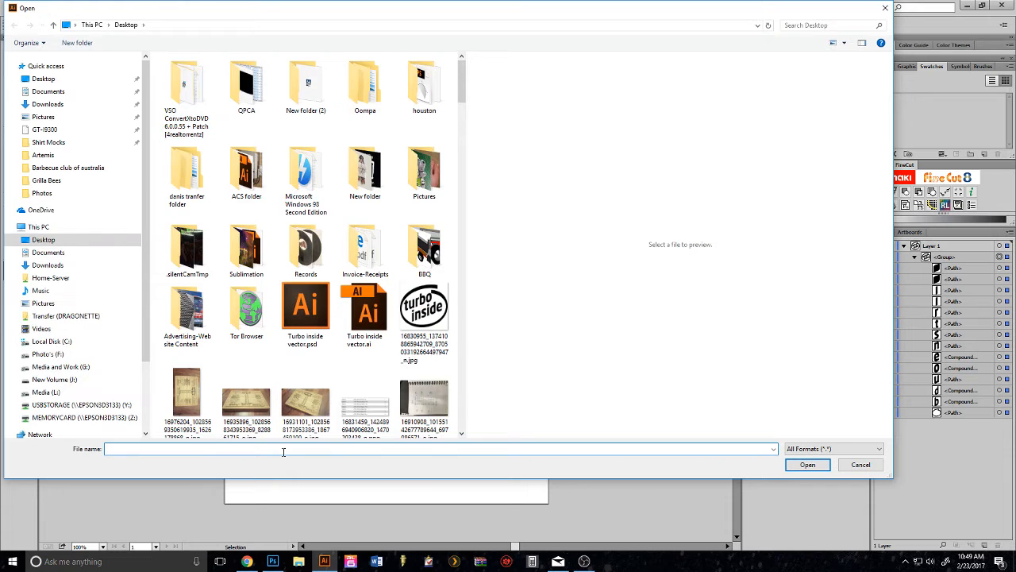
{"action": "type", "text": "v"}
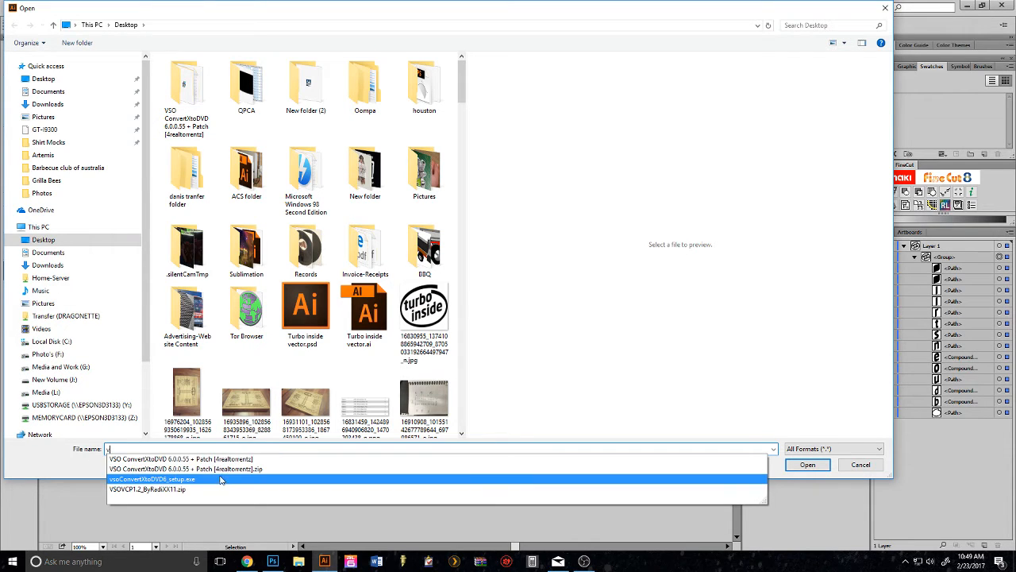
{"action": "type", "text": "e"}
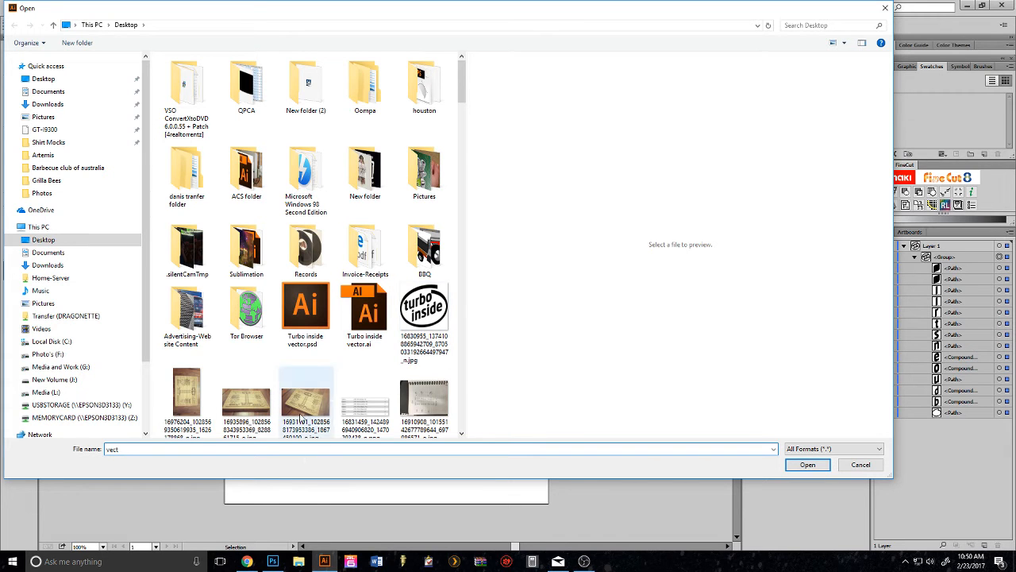
{"action": "type", "text": "ct"}
{"action": "double_click", "coordinate": [305, 308]}
{"action": "left_click", "coordinate": [100, 265]}
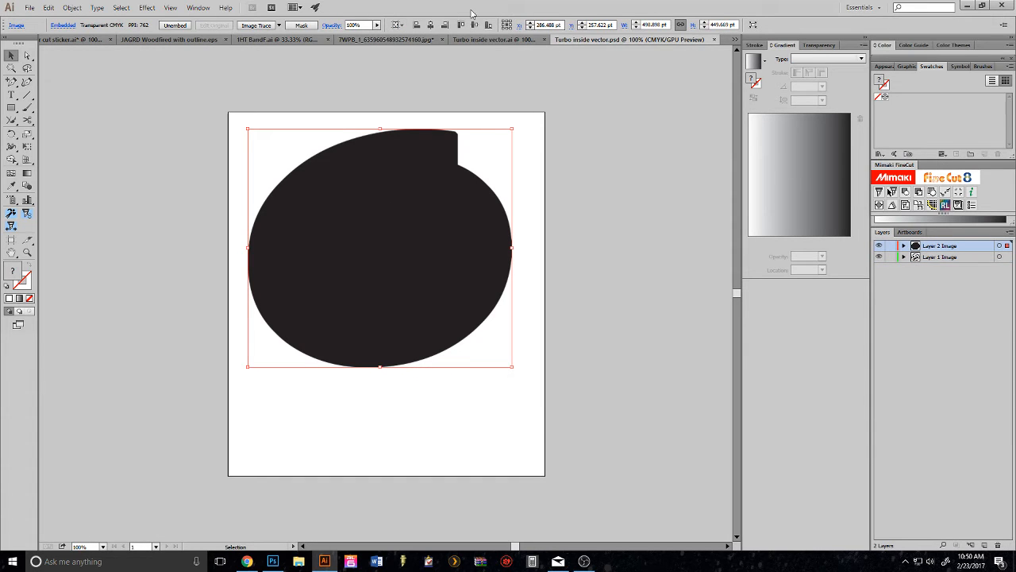
Image-trace the solid black Layer 2 shape, expand it into an editable path and unfold its layer contents.
{"action": "left_click", "coordinate": [279, 24]}
{"action": "left_click", "coordinate": [315, 162]}
{"action": "left_click", "coordinate": [260, 26]}
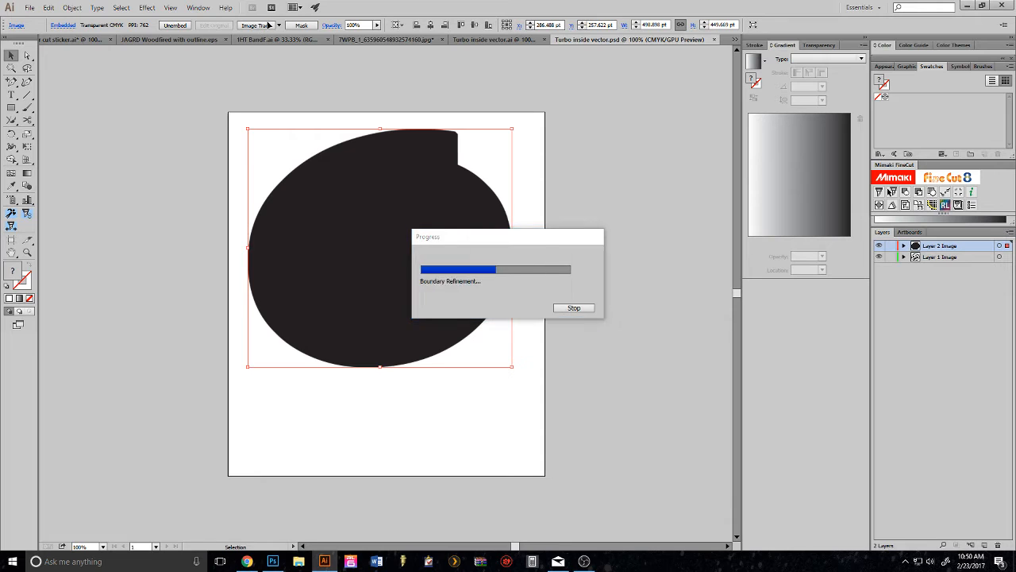
{"action": "left_click", "coordinate": [268, 25]}
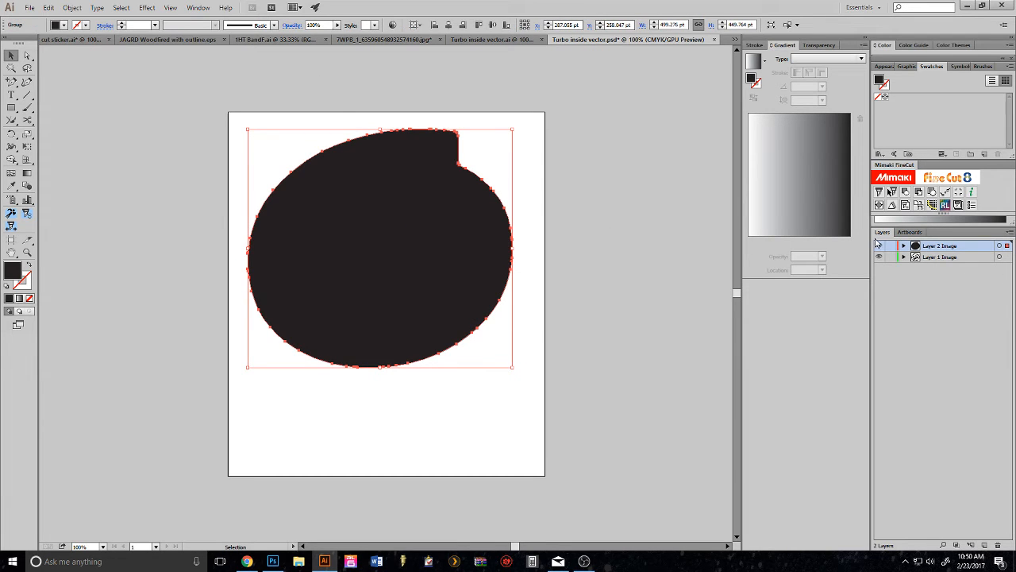
{"action": "left_click", "coordinate": [904, 247]}
{"action": "left_click", "coordinate": [914, 258]}
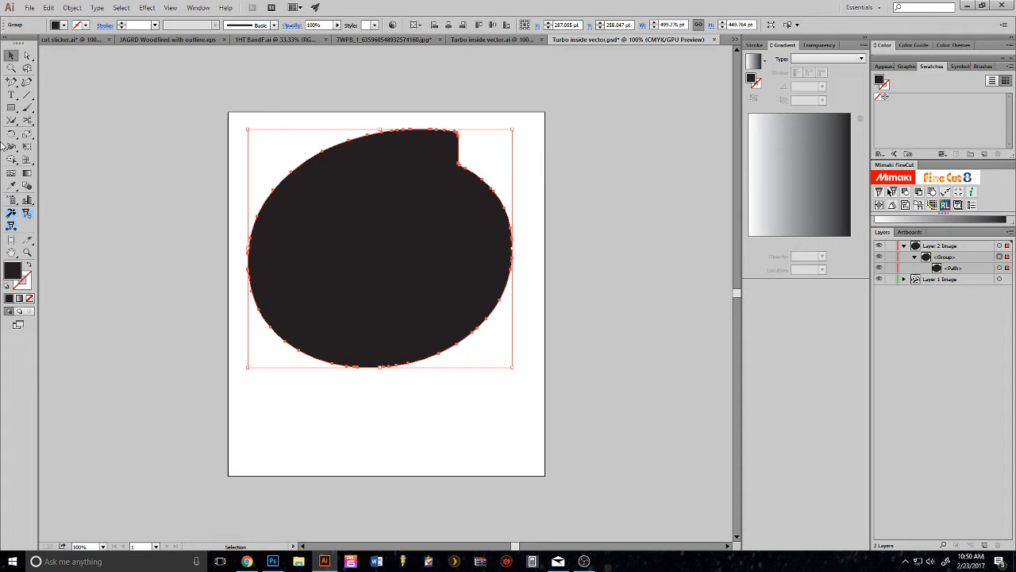
Draw a rectangular tab about 131 by 126 pt overlapping the black shape's lower edge and centre it horizontally on the artboard.
{"action": "left_click", "coordinate": [12, 108]}
{"action": "left_click_drag", "start_coordinate": [328, 351], "coordinate": [396, 418]}
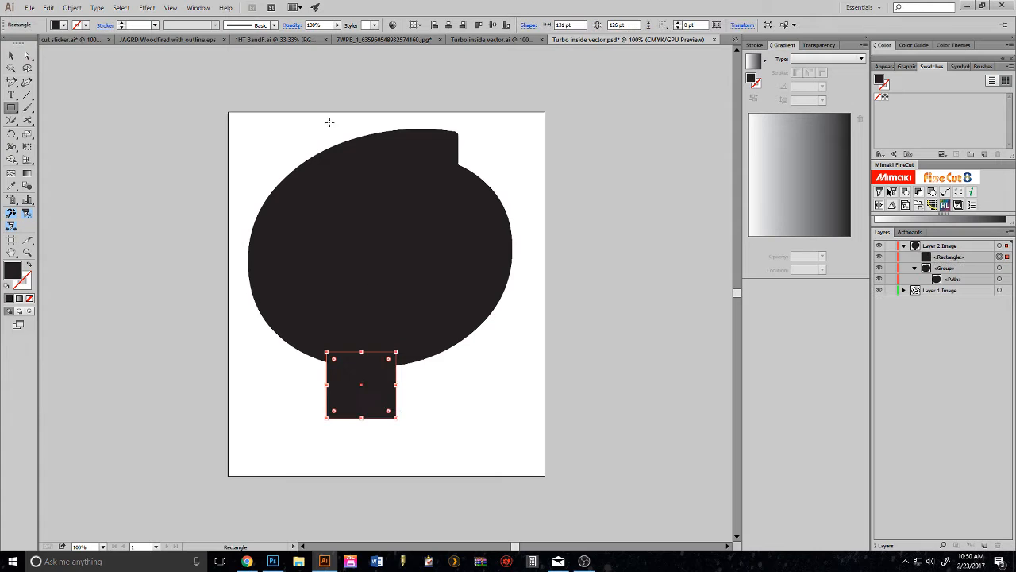
{"action": "left_click", "coordinate": [449, 26]}
{"action": "left_click", "coordinate": [426, 231]}
{"action": "left_click", "coordinate": [63, 73]}
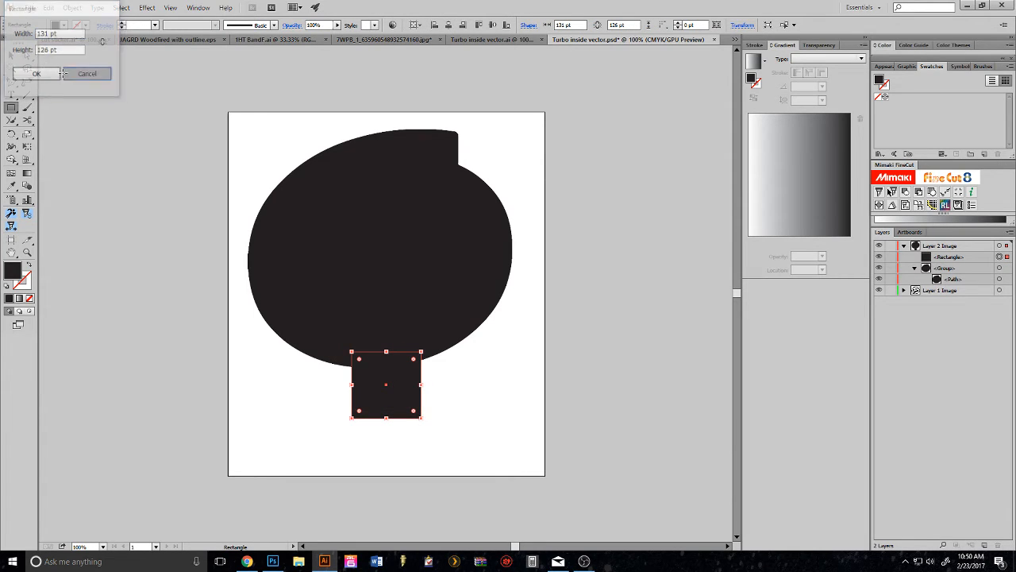
Centre the black outline shape horizontally on the artboard above the tab.
{"action": "left_click", "coordinate": [11, 55]}
{"action": "left_click", "coordinate": [291, 204]}
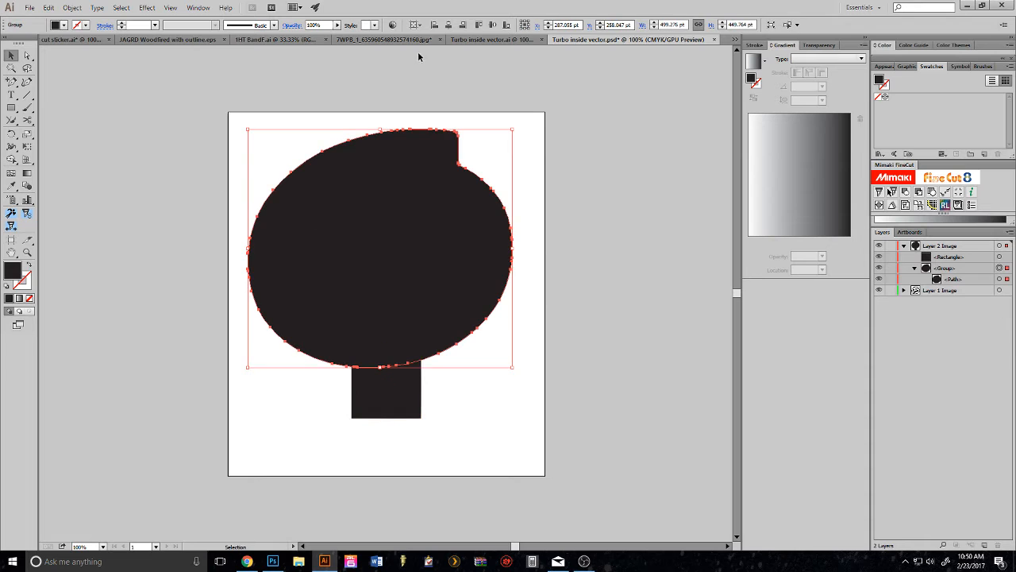
{"action": "left_click", "coordinate": [449, 26]}
{"action": "left_click", "coordinate": [466, 403]}
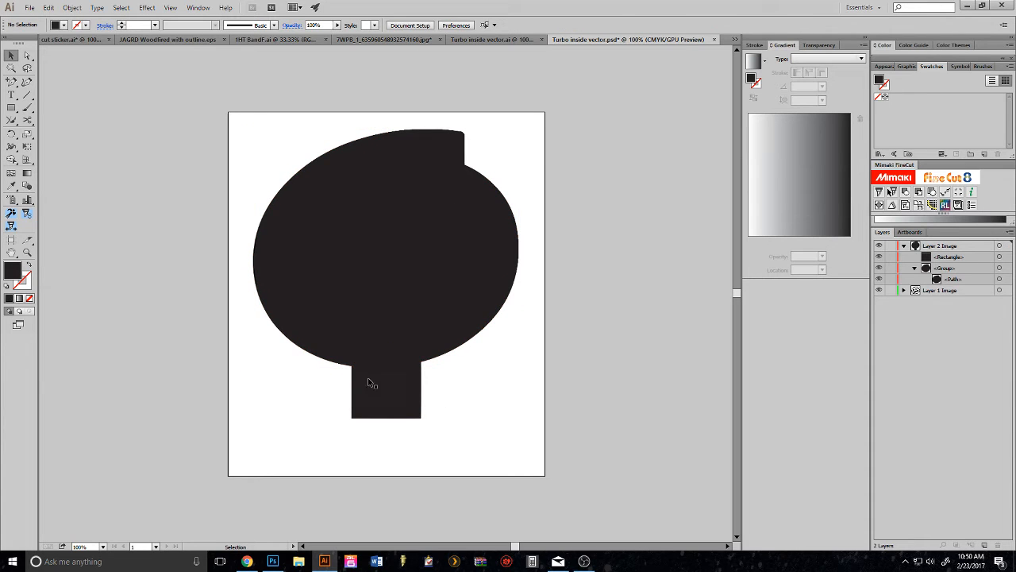
Select both shapes and add anchor points on the outline path where it crosses the tab's left and right edges.
{"action": "left_click", "coordinate": [368, 384]}
{"action": "left_click", "coordinate": [397, 269], "text": "shift"}
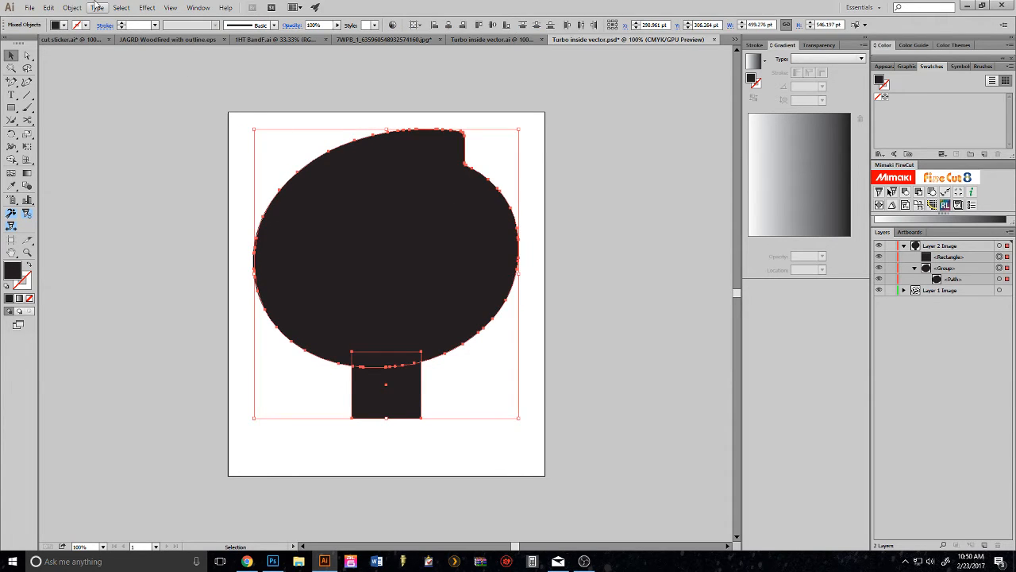
{"action": "left_click", "coordinate": [11, 81]}
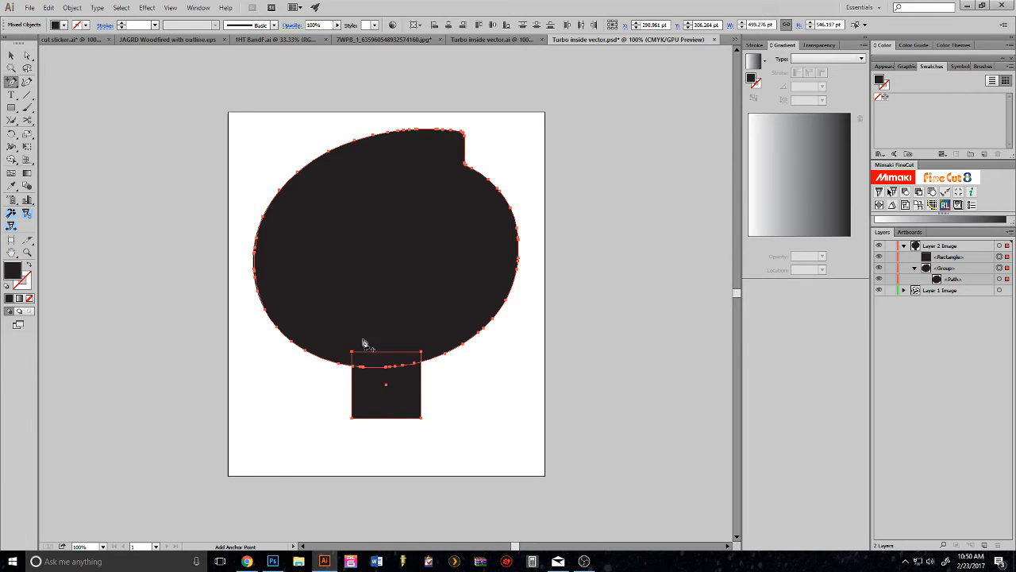
{"action": "scroll", "coordinate": [361, 362], "scroll_direction": "up", "scroll_amount": 6}
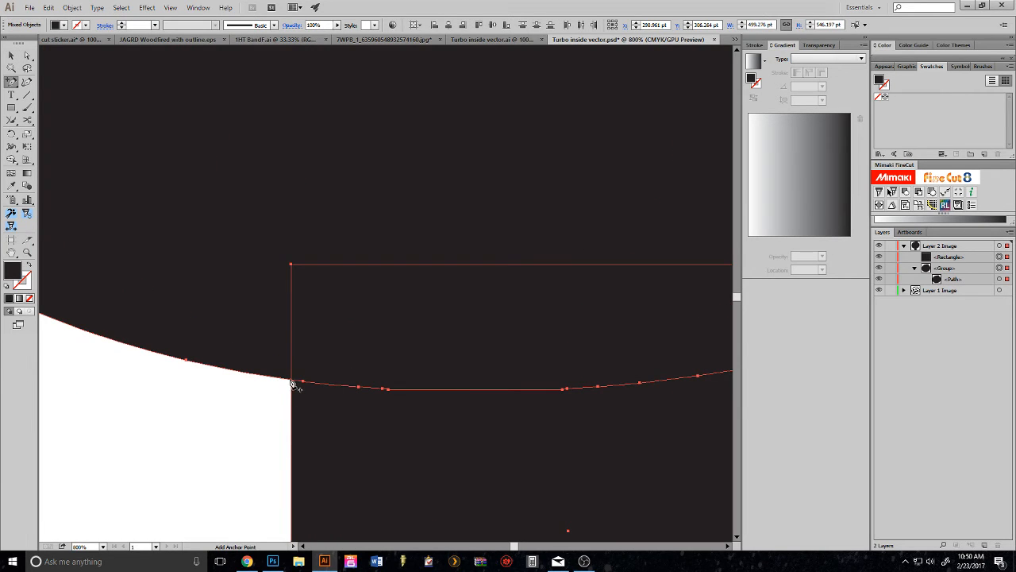
{"action": "left_click", "coordinate": [292, 384]}
{"action": "scroll", "coordinate": [702, 393], "scroll_direction": "down", "scroll_amount": 3}
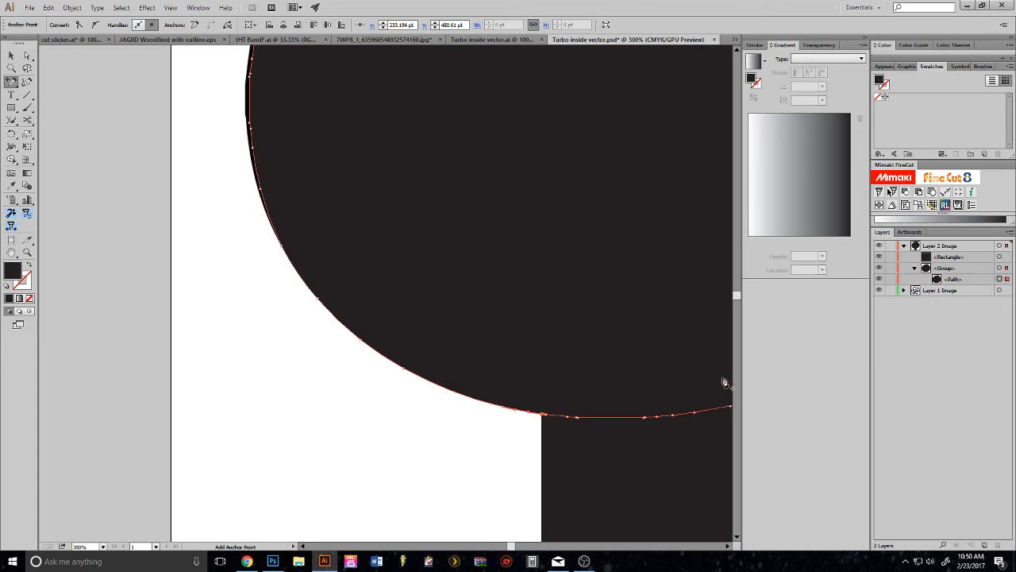
{"action": "left_click", "coordinate": [725, 546]}
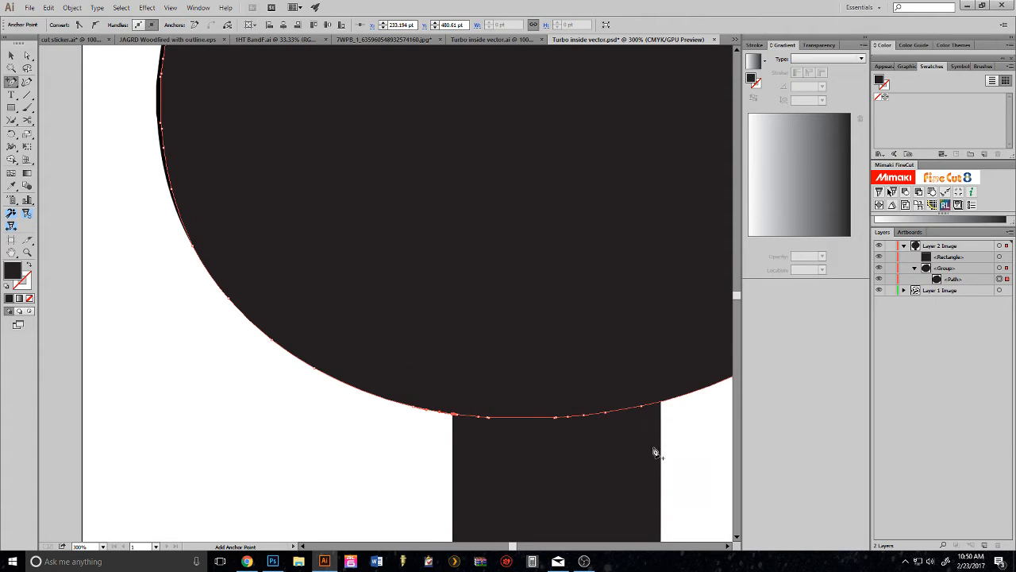
{"action": "left_click", "coordinate": [662, 402]}
Select the tab rectangle and add anchor points on its two sides where they meet the outline.
{"action": "left_click", "coordinate": [27, 55]}
{"action": "left_click", "coordinate": [579, 526]}
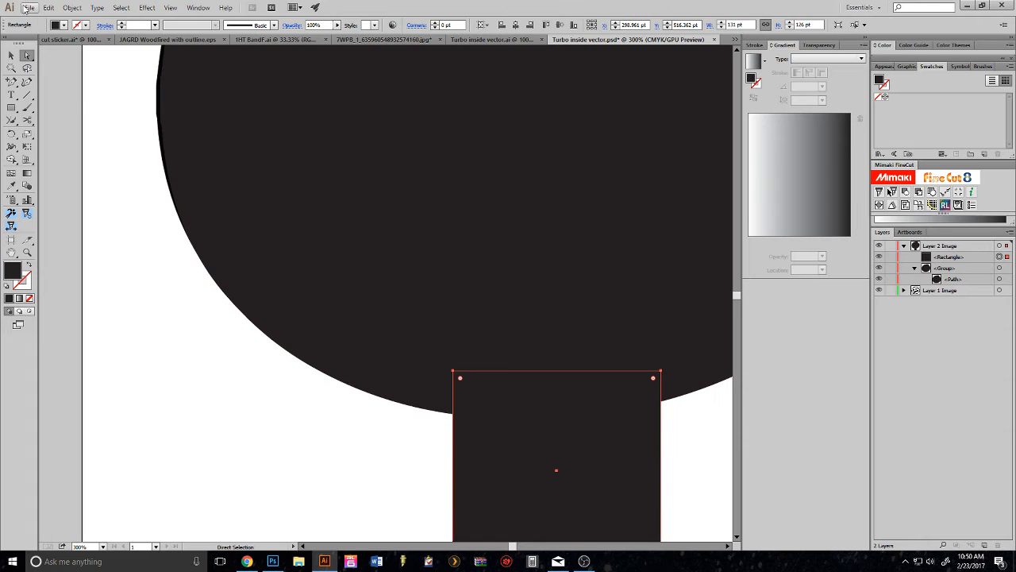
{"action": "left_click", "coordinate": [11, 81]}
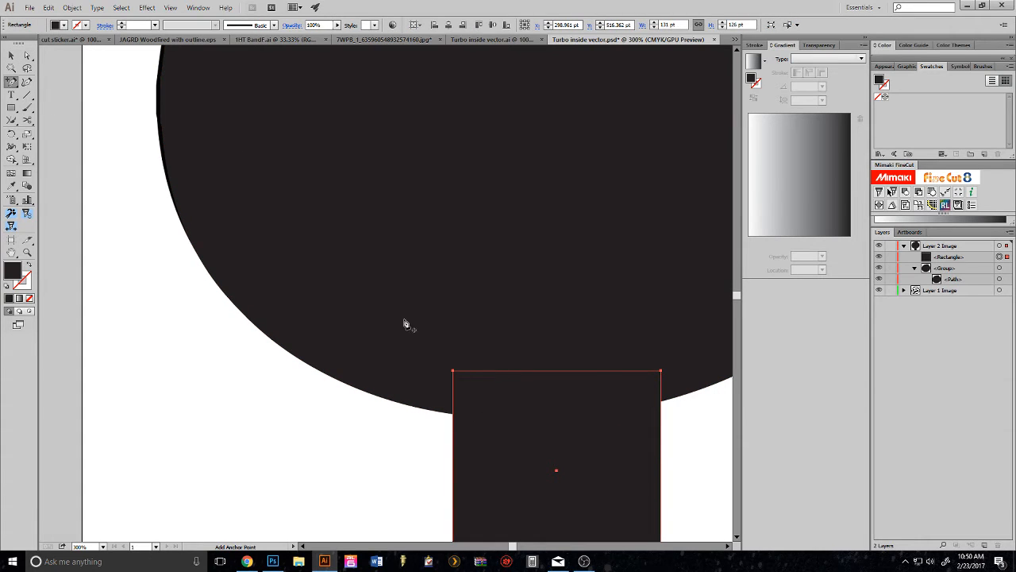
{"action": "left_click", "coordinate": [454, 414]}
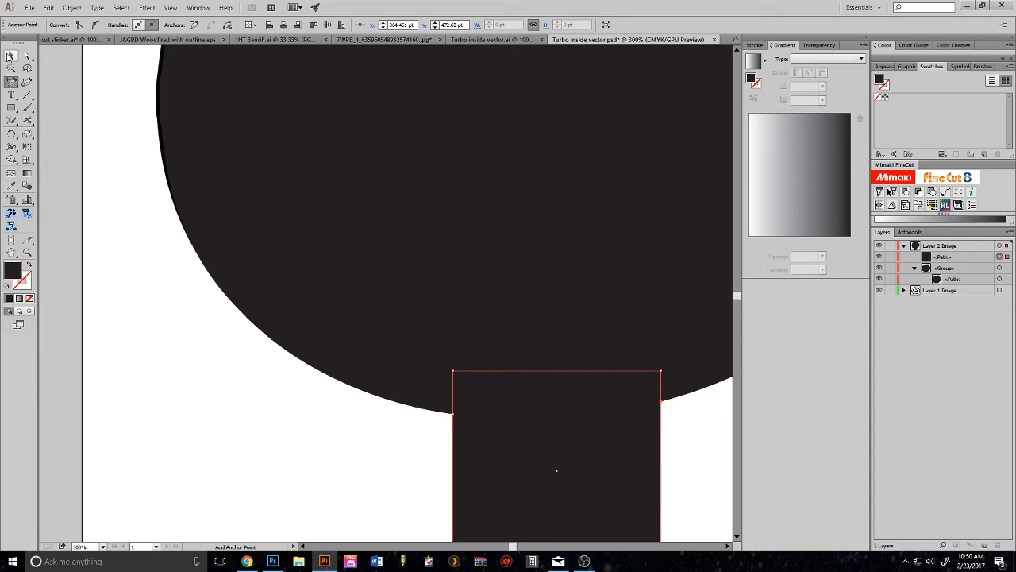
Delete the tab's two upper corner anchor points inside the outline shape, leaving its top open.
{"action": "left_click", "coordinate": [27, 56]}
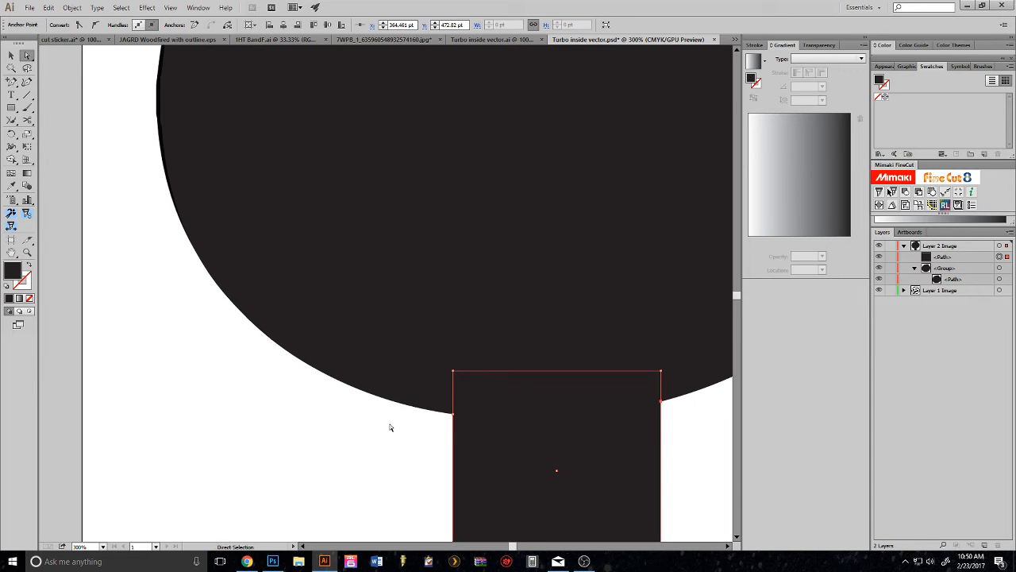
{"action": "left_click", "coordinate": [453, 371]}
{"action": "key", "text": "Delete"}
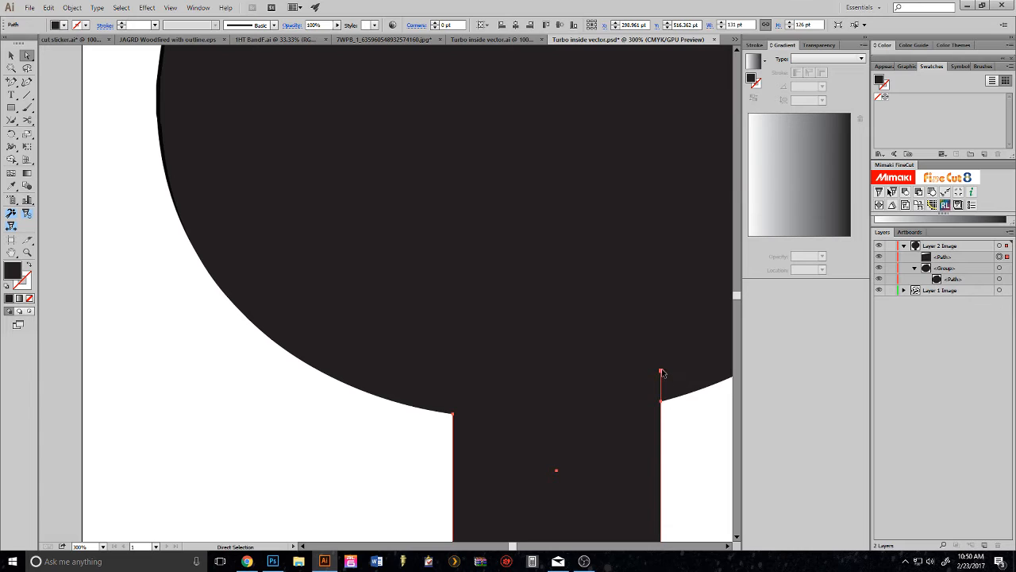
Delete the outline path's anchor points between its two crossings with the tab, opening the path there.
{"action": "left_click", "coordinate": [685, 347]}
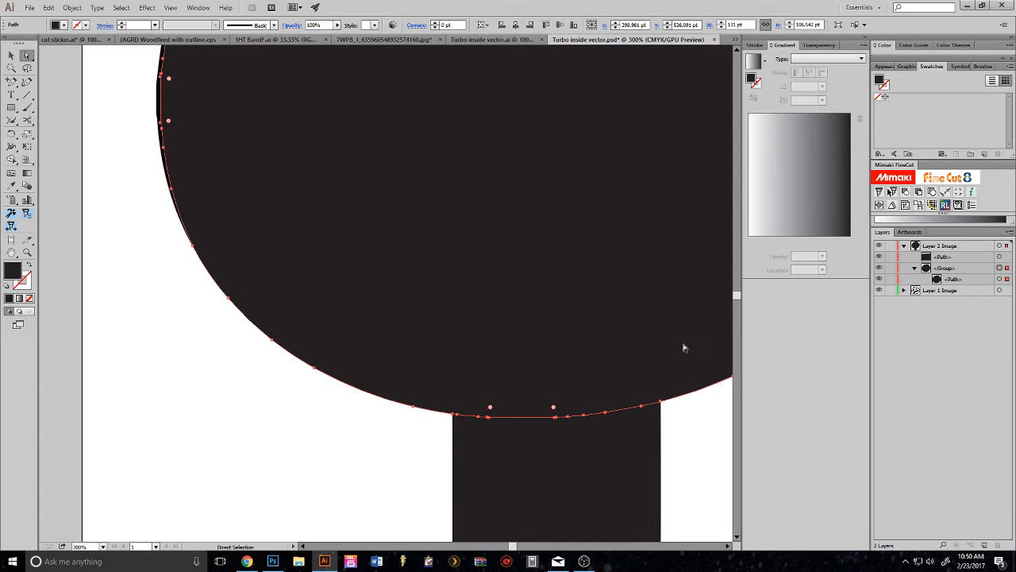
{"action": "left_click", "coordinate": [642, 407]}
{"action": "key", "text": "Delete"}
{"action": "left_click", "coordinate": [606, 413]}
{"action": "key", "text": "Delete"}
{"action": "left_click", "coordinate": [584, 416]}
{"action": "key", "text": "Delete"}
{"action": "left_click", "coordinate": [567, 417]}
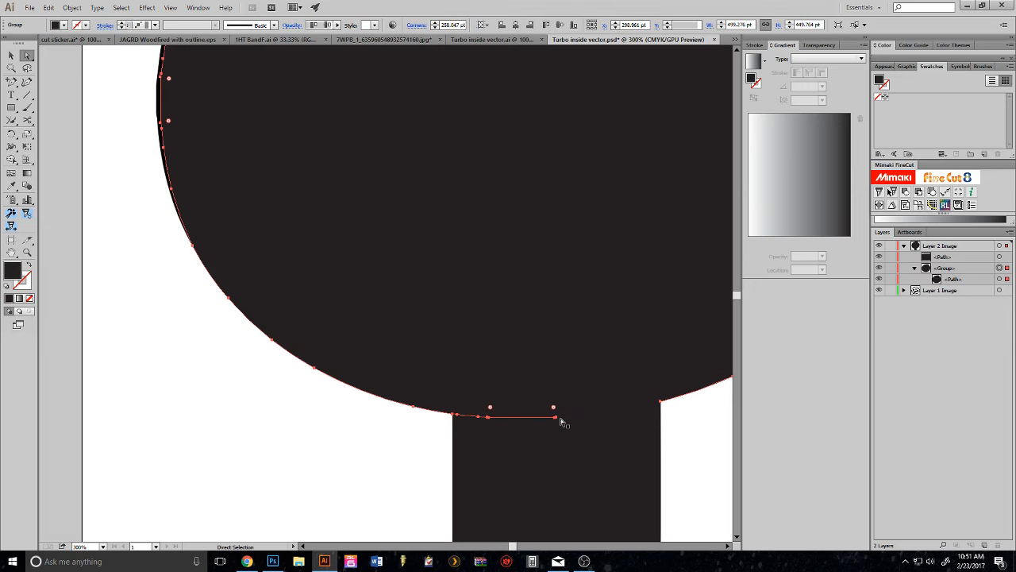
{"action": "key", "text": "Delete"}
{"action": "key", "text": "Delete"}
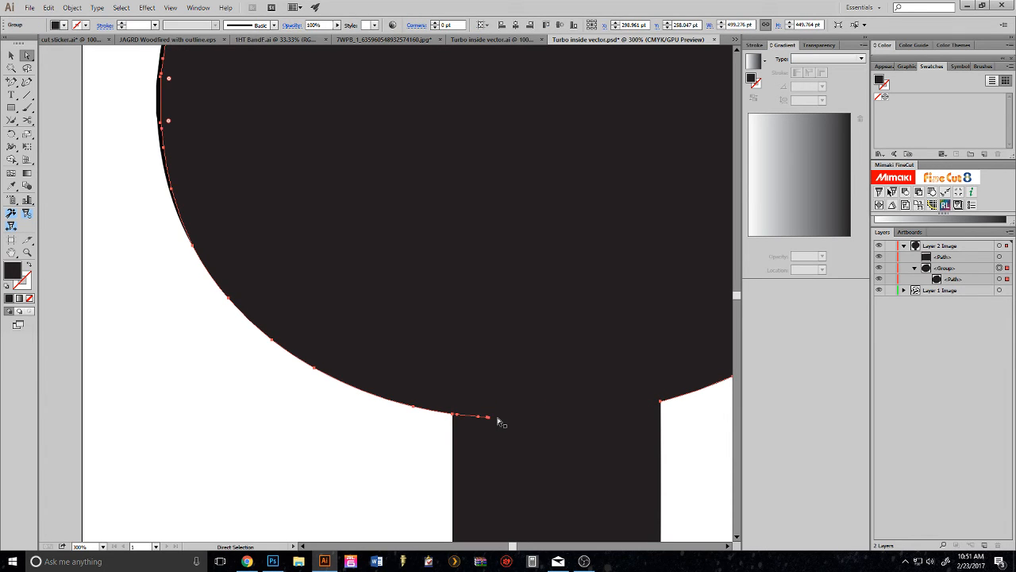
{"action": "left_click_drag", "start_coordinate": [488, 417], "coordinate": [454, 413]}
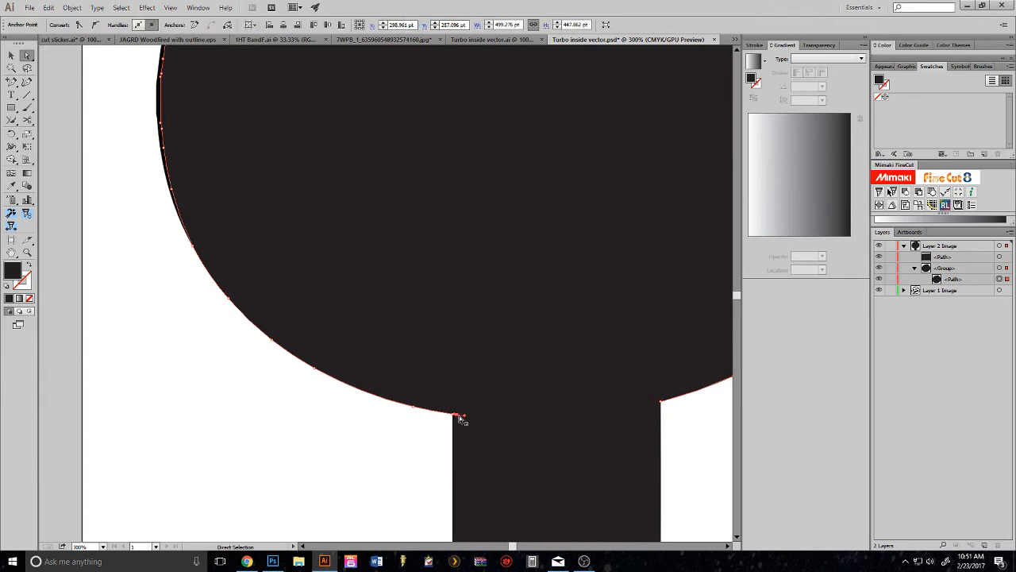
Join the open outline path to the tab's side at their left crossing with the Join Tool.
{"action": "left_click", "coordinate": [13, 123]}
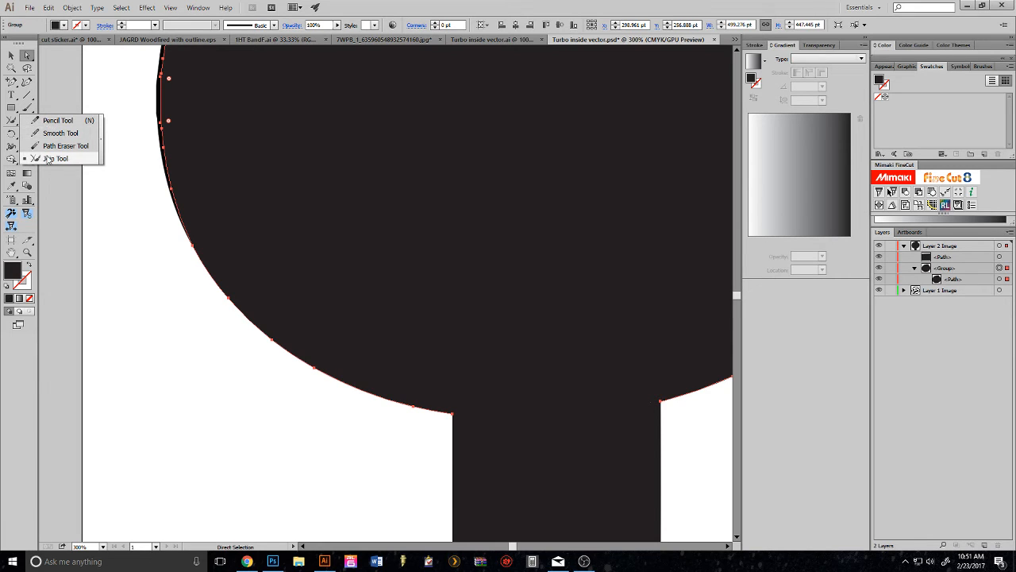
{"action": "left_click", "coordinate": [47, 158]}
{"action": "left_click_drag", "start_coordinate": [474, 417], "coordinate": [458, 420]}
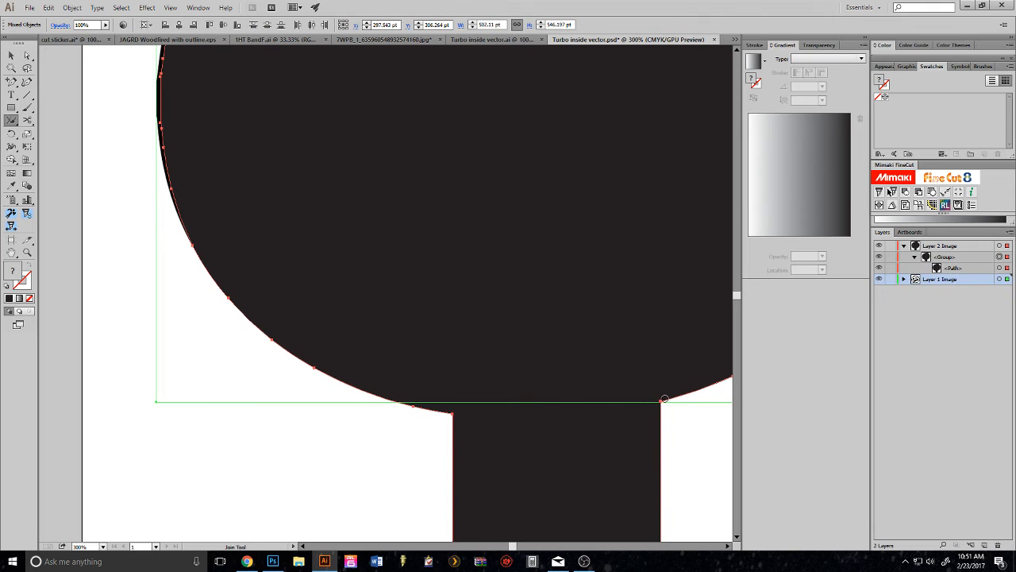
Select the combined outline with its tab and swap its fill and stroke, leaving a black stroke without fill.
{"action": "scroll", "coordinate": [642, 310], "scroll_direction": "down", "scroll_amount": 2, "text": "alt"}
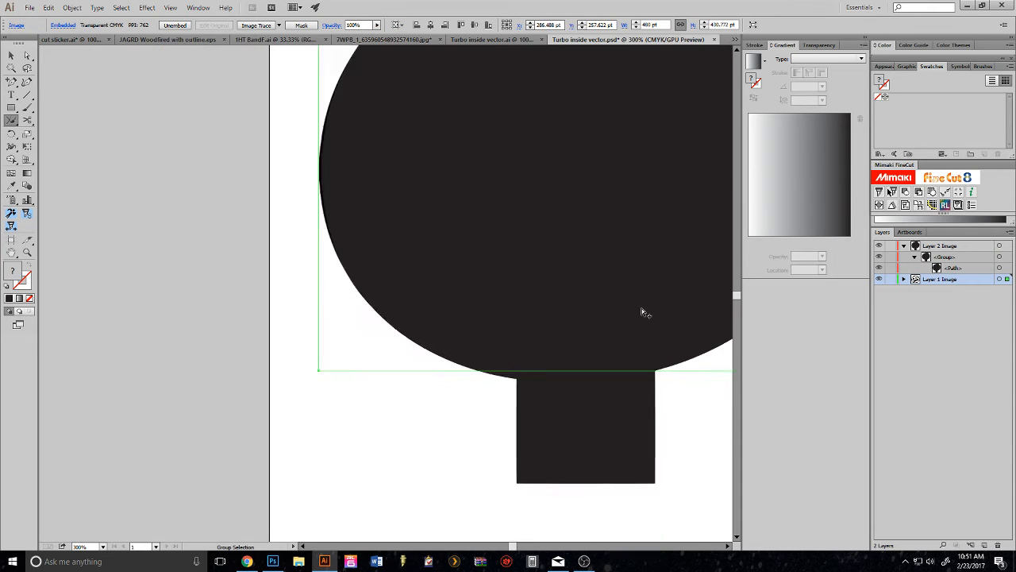
{"action": "left_click", "coordinate": [12, 56]}
{"action": "left_click", "coordinate": [702, 215]}
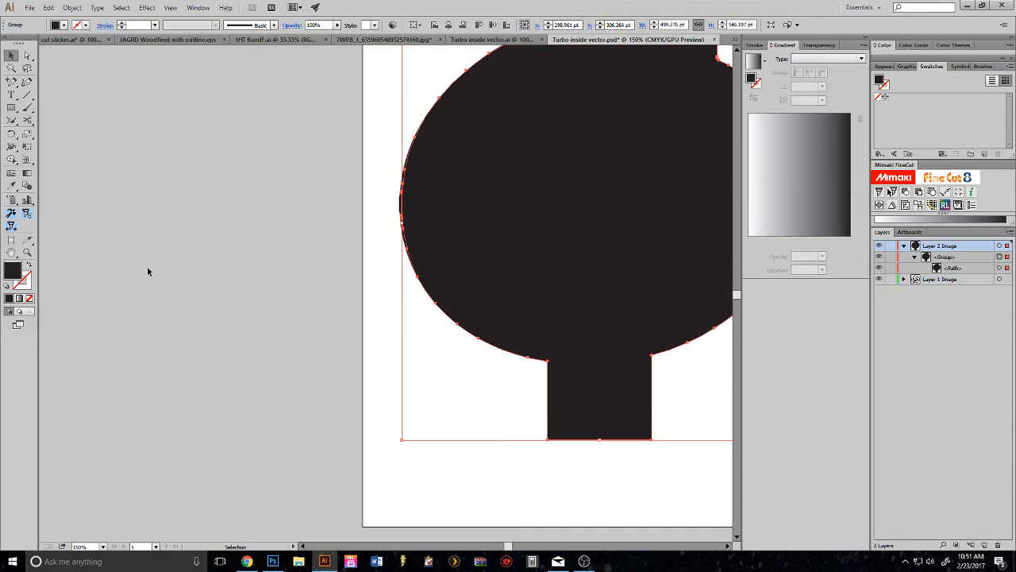
{"action": "left_click", "coordinate": [28, 265]}
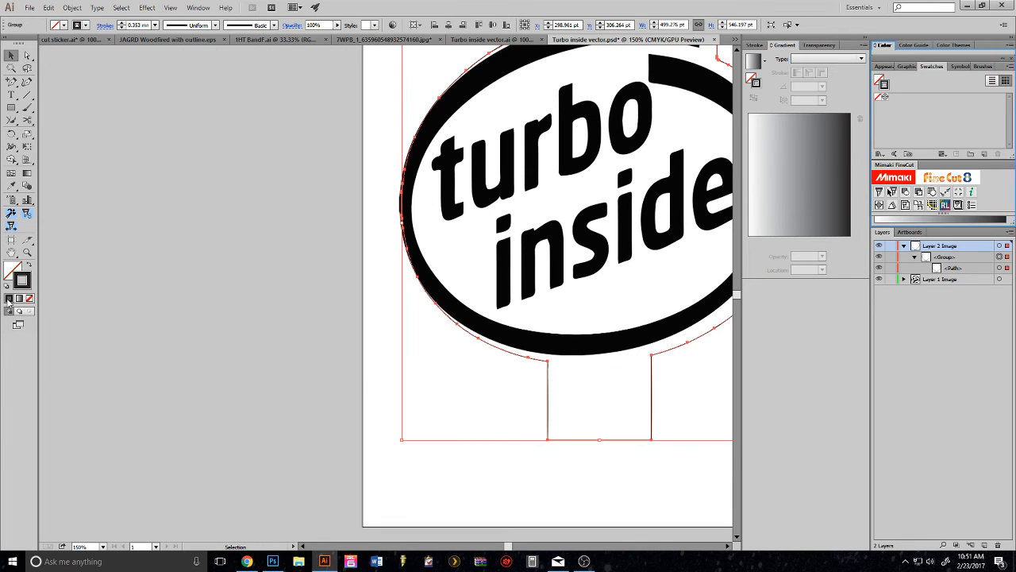
{"action": "left_click", "coordinate": [593, 481]}
Hide the Layer 1 Image artwork beneath the outline.
{"action": "scroll", "coordinate": [713, 304], "scroll_direction": "down", "scroll_amount": 2, "text": "alt"}
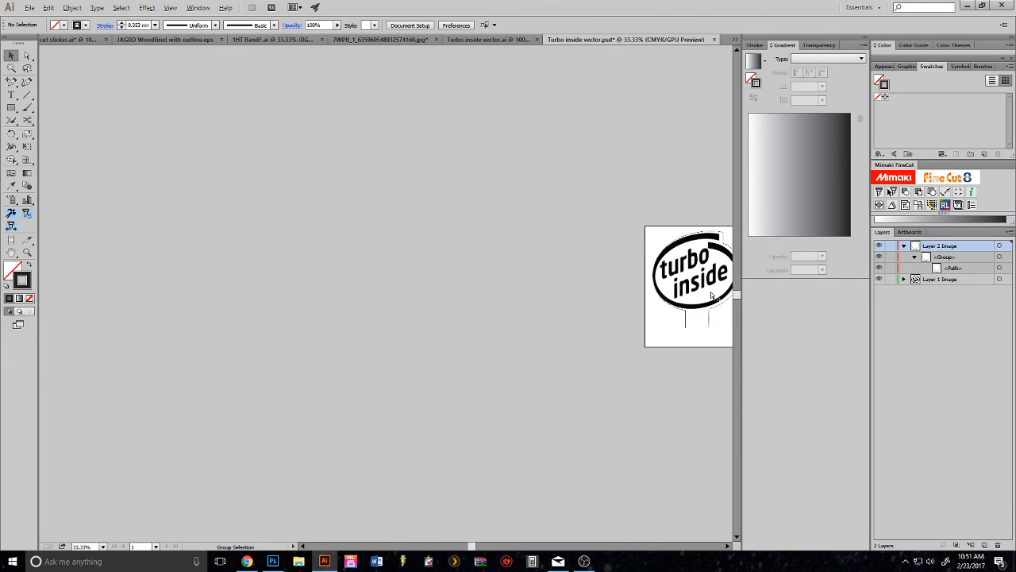
{"action": "scroll", "coordinate": [713, 304], "scroll_direction": "down", "scroll_amount": 9, "text": "alt"}
{"action": "scroll", "coordinate": [401, 306], "scroll_direction": "up", "scroll_amount": 9, "text": "alt"}
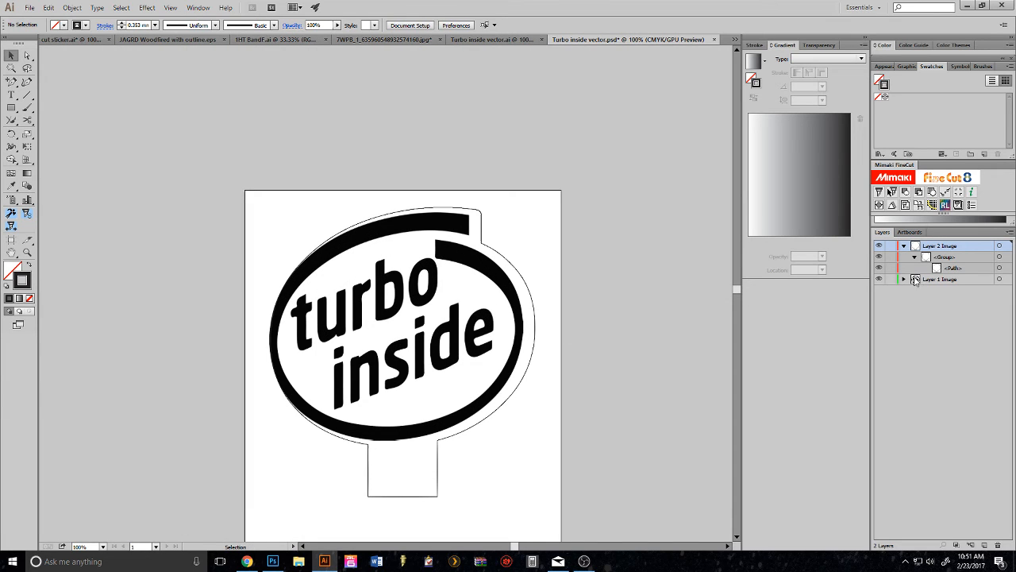
{"action": "left_click", "coordinate": [879, 279]}
Copy the vector logo from Turbo inside vector.ai and paste it into the Turbo inside vector.psd document.
{"action": "left_click", "coordinate": [492, 39]}
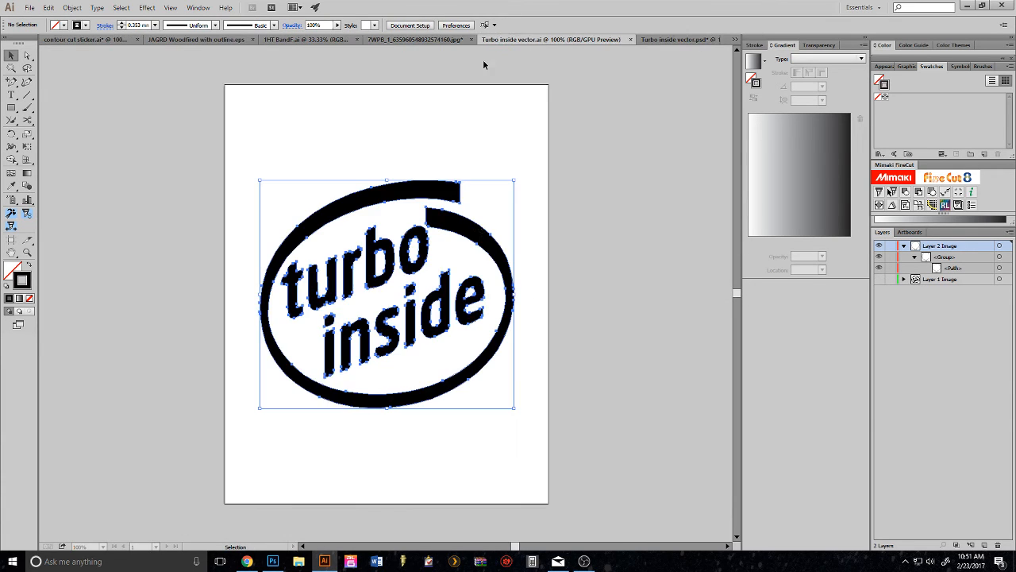
{"action": "key", "text": "a"}
{"action": "key", "text": "v"}
{"action": "key", "text": "ctrl+c"}
{"action": "key", "text": "ctrl+Tab"}
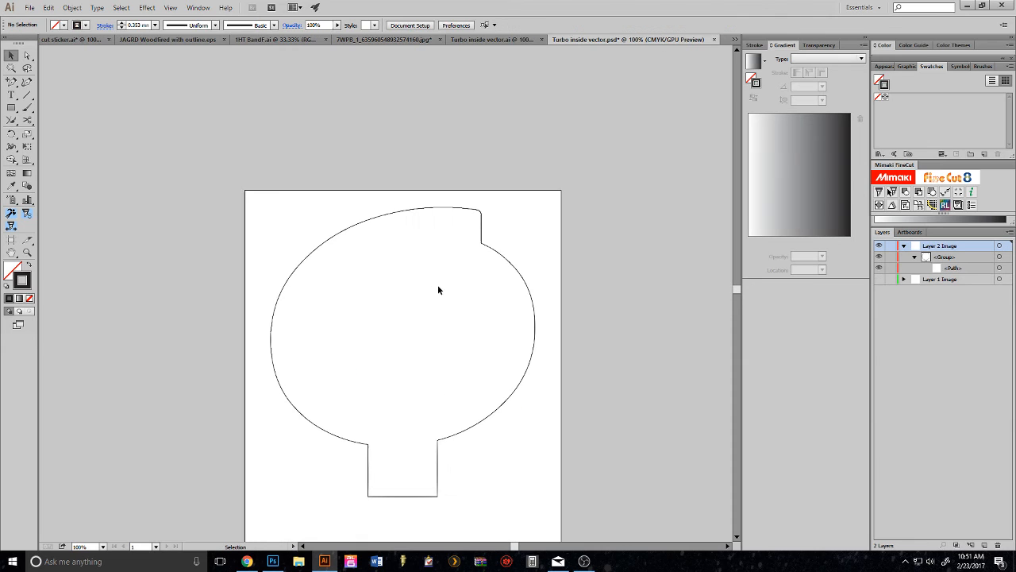
{"action": "key", "text": "ctrl+v"}
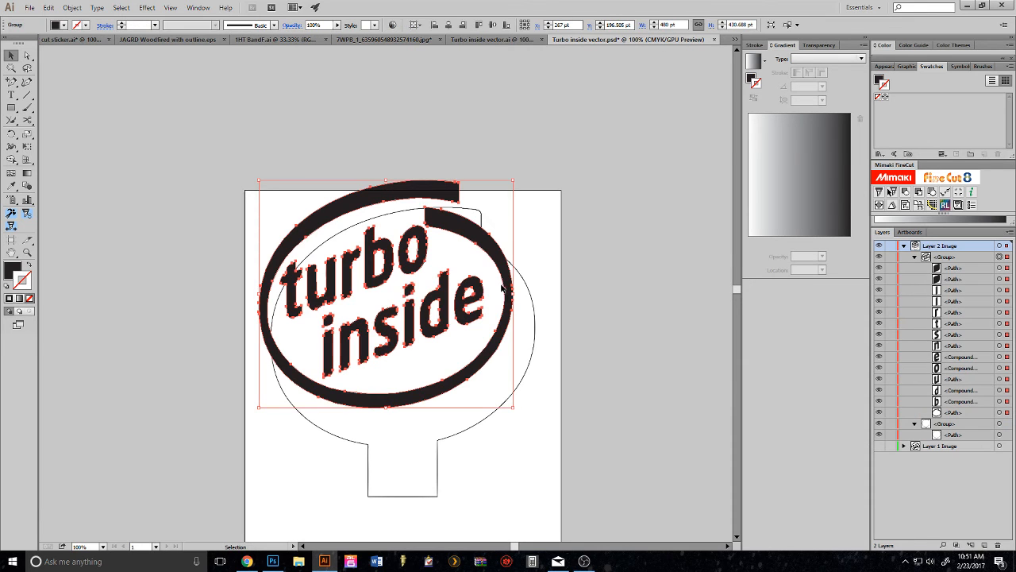
Center the pasted logo horizontally and vertically on the artboard and move the tabbed outline straight down to surround it evenly.
{"action": "left_click", "coordinate": [449, 24]}
{"action": "left_click", "coordinate": [492, 24]}
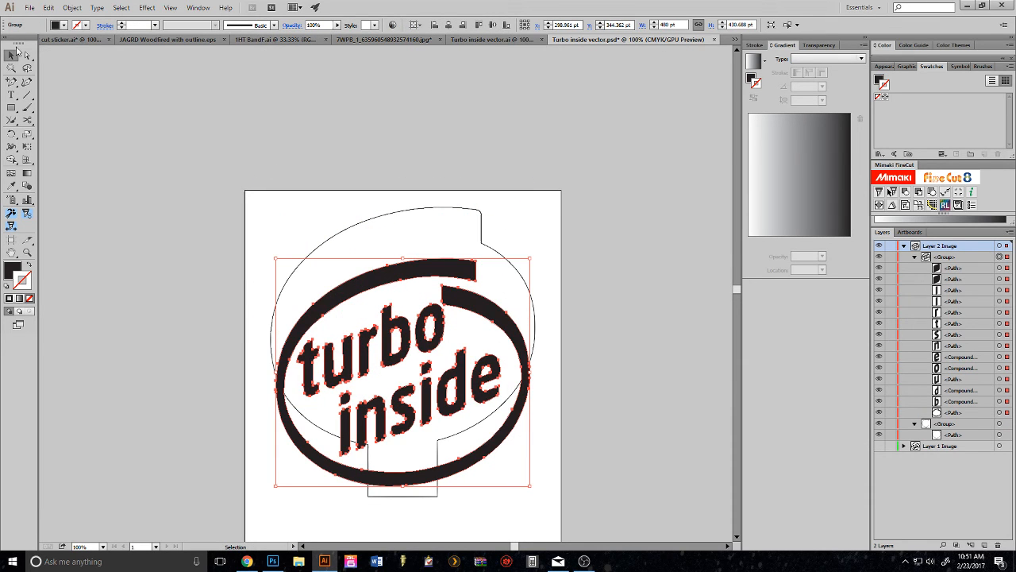
{"action": "left_click", "coordinate": [484, 241]}
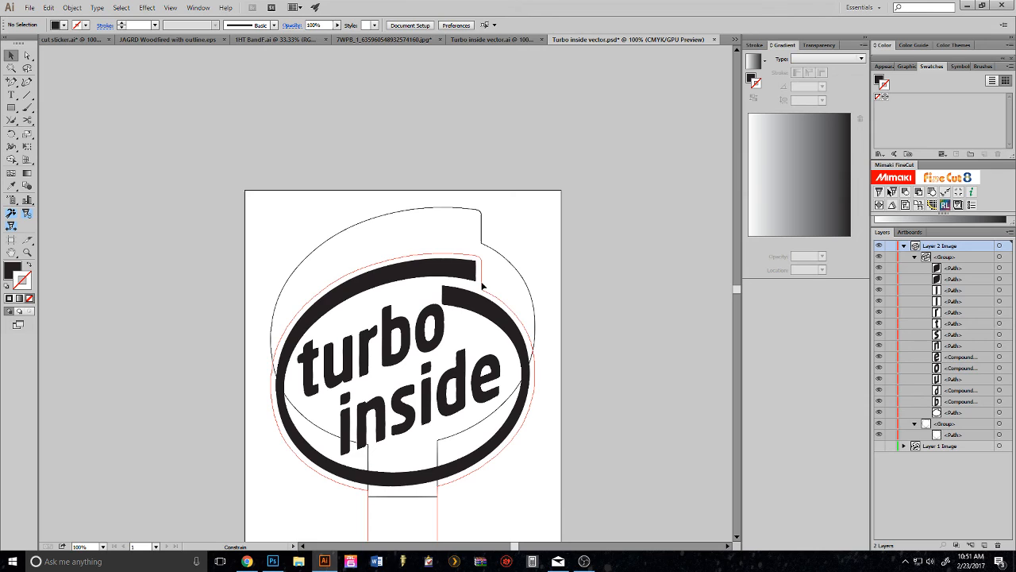
{"action": "key", "text": "ctrl+z"}
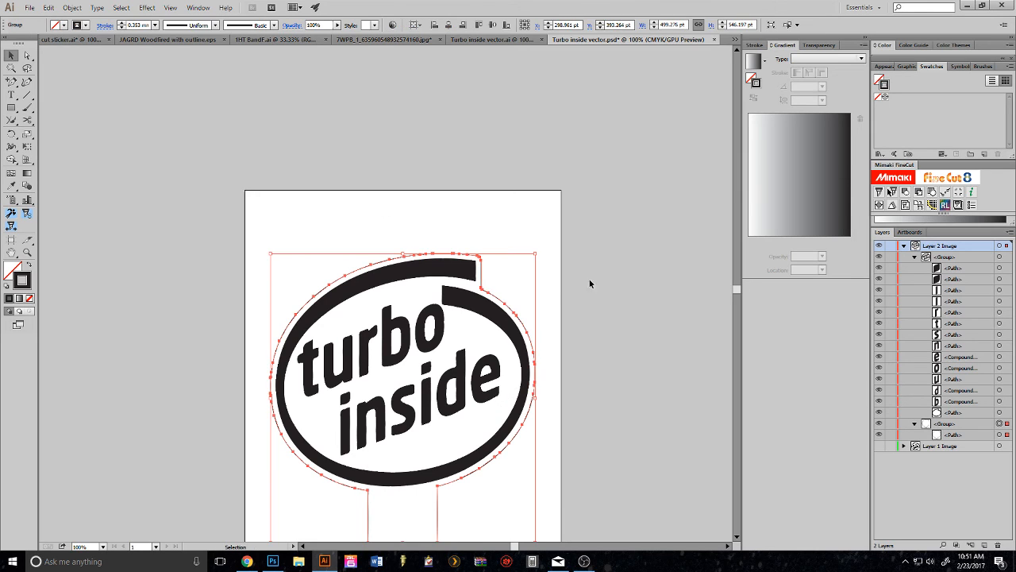
{"action": "left_click", "coordinate": [518, 272]}
{"action": "scroll", "coordinate": [516, 263], "scroll_direction": "down", "scroll_amount": 2}
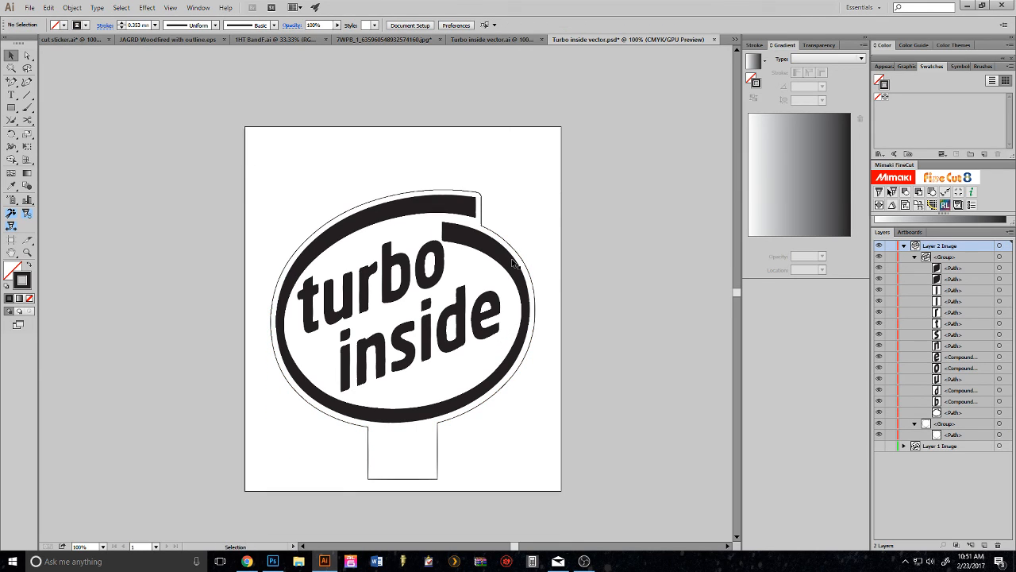
Save the document to the Desktop as Turbo inside vector.ai in Illustrator CC format, replacing the existing file.
{"action": "left_click", "coordinate": [30, 8]}
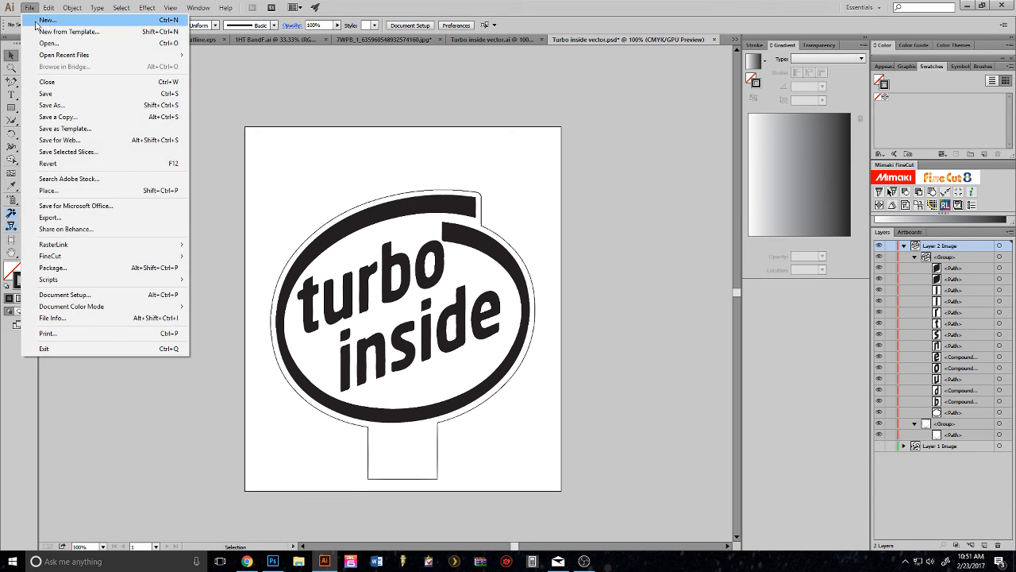
{"action": "left_click", "coordinate": [54, 106]}
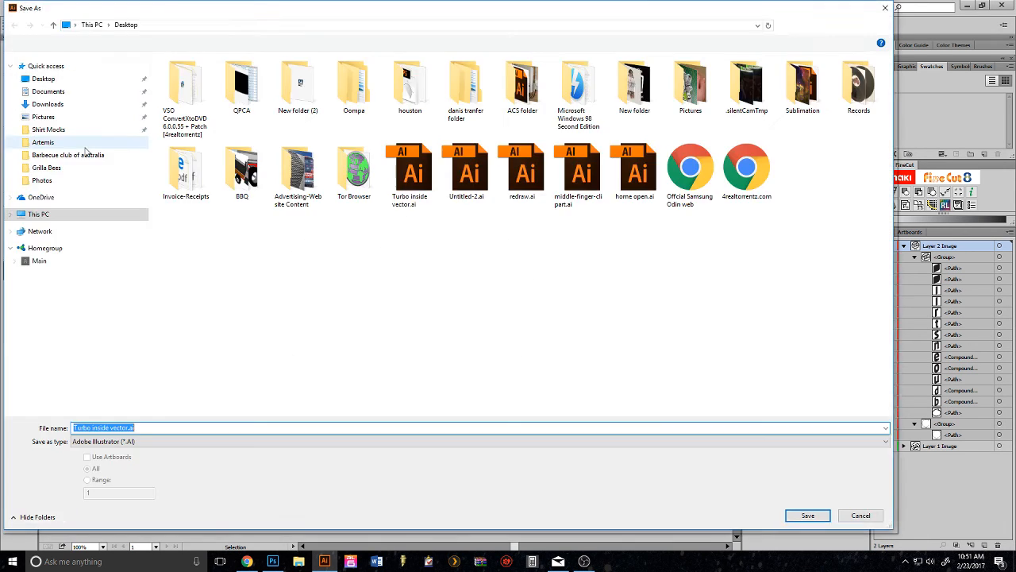
{"action": "left_click", "coordinate": [807, 518]}
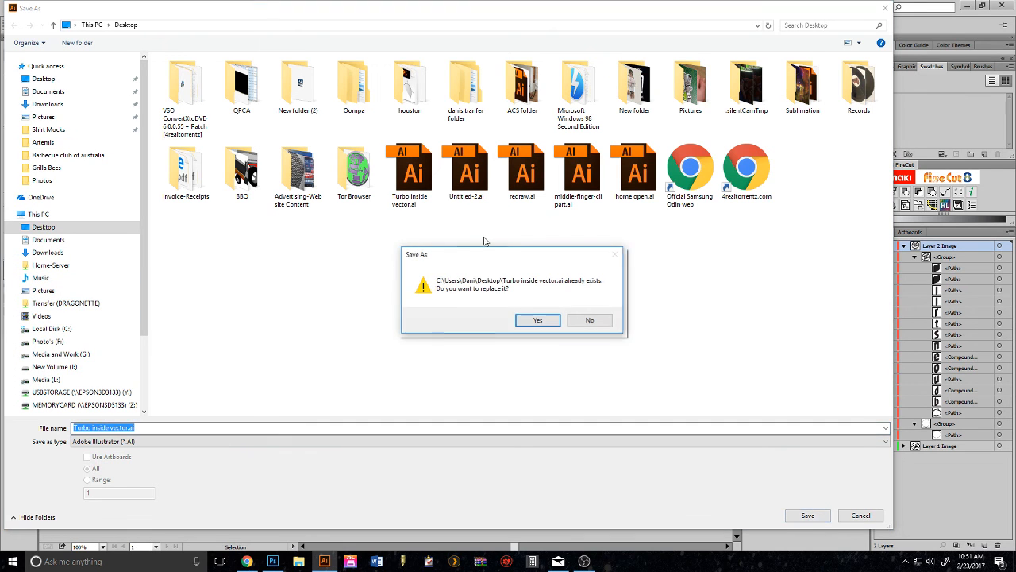
{"action": "left_click", "coordinate": [536, 319]}
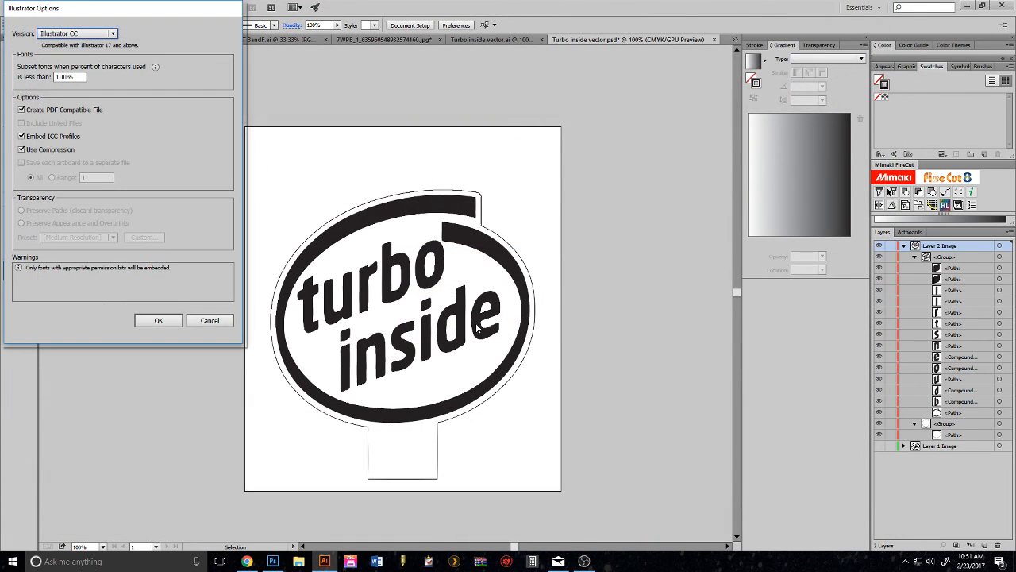
{"action": "left_click", "coordinate": [158, 320]}
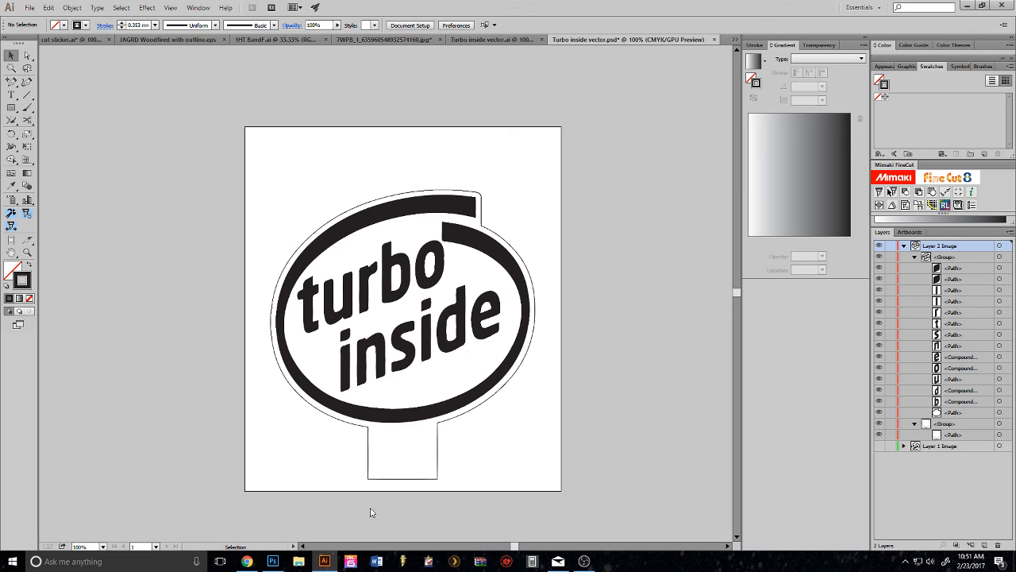
{"action": "left_click", "coordinate": [585, 561]}
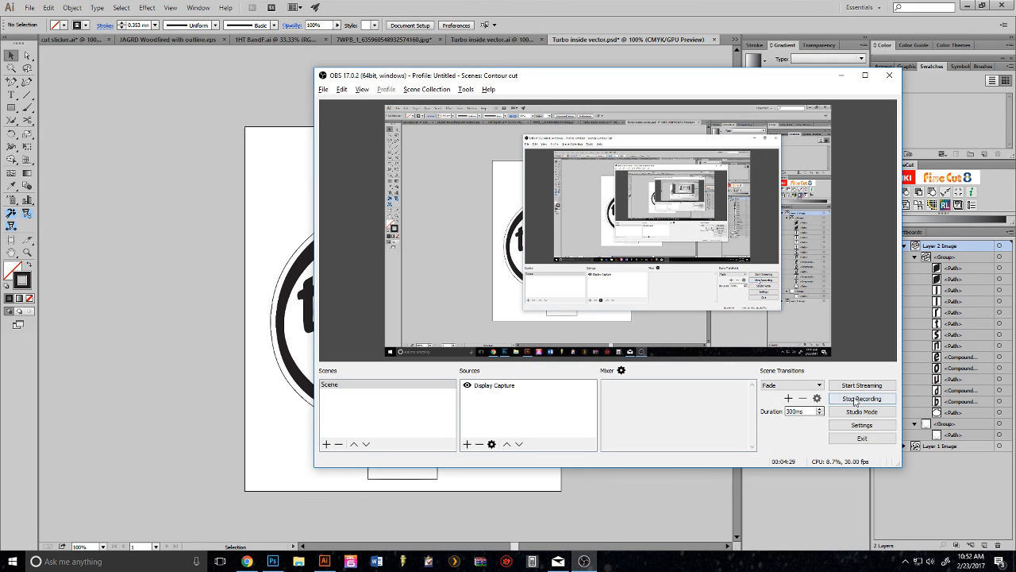